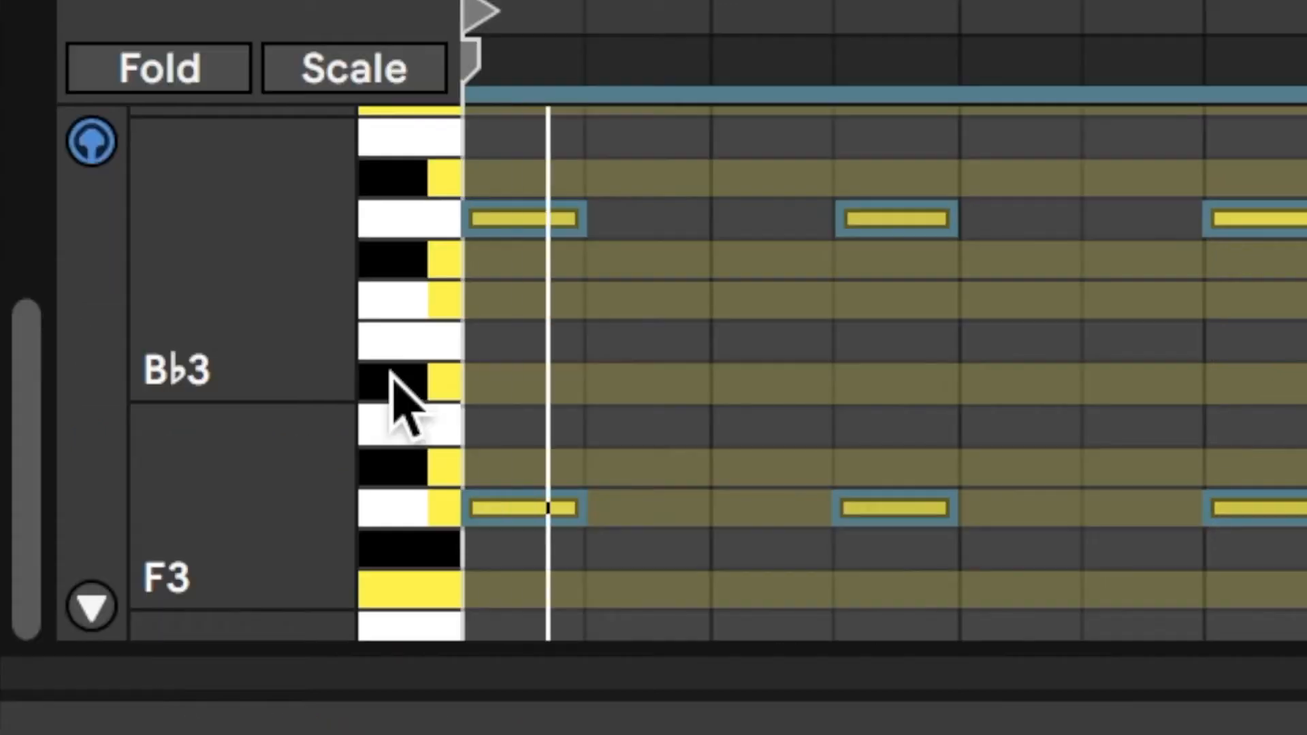
Show the velocity lane beneath the piano clip's notes and enlarge it upward
{"action": "left_click", "coordinate": [90, 607]}
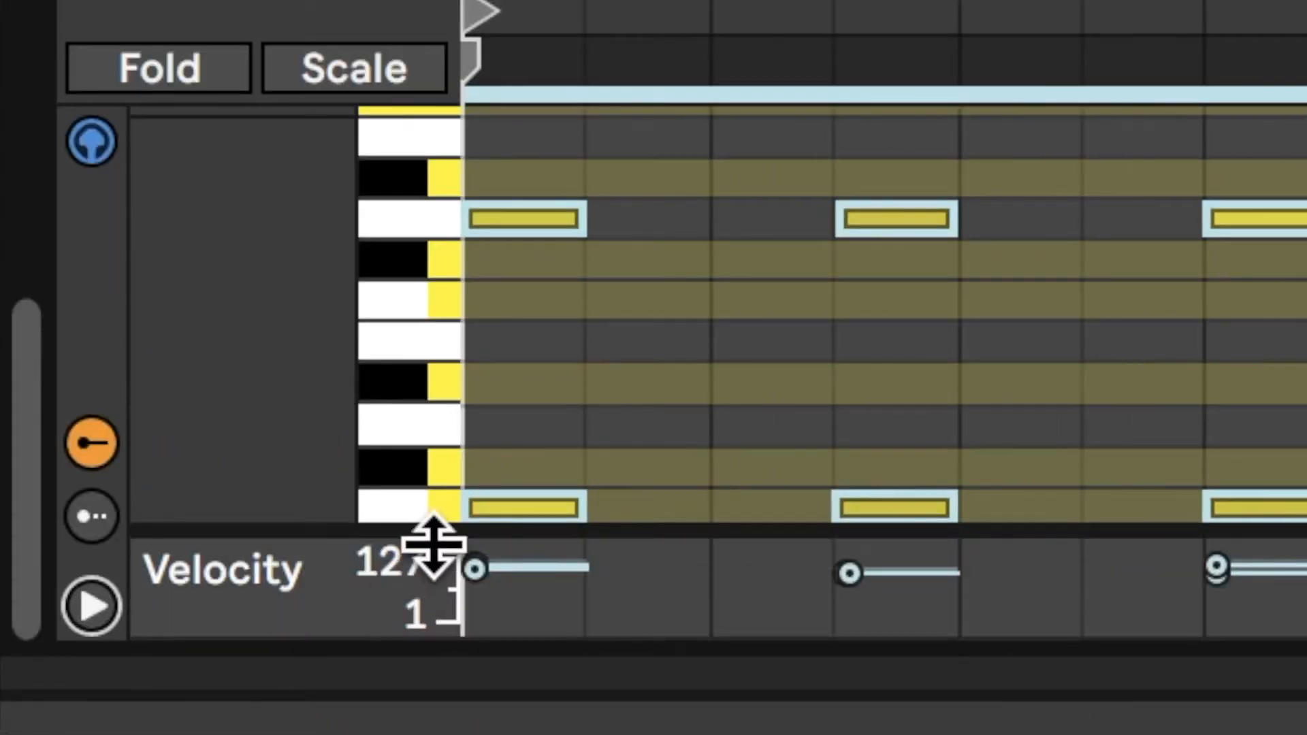
{"action": "left_click_drag", "start_coordinate": [434, 518], "coordinate": [437, 34]}
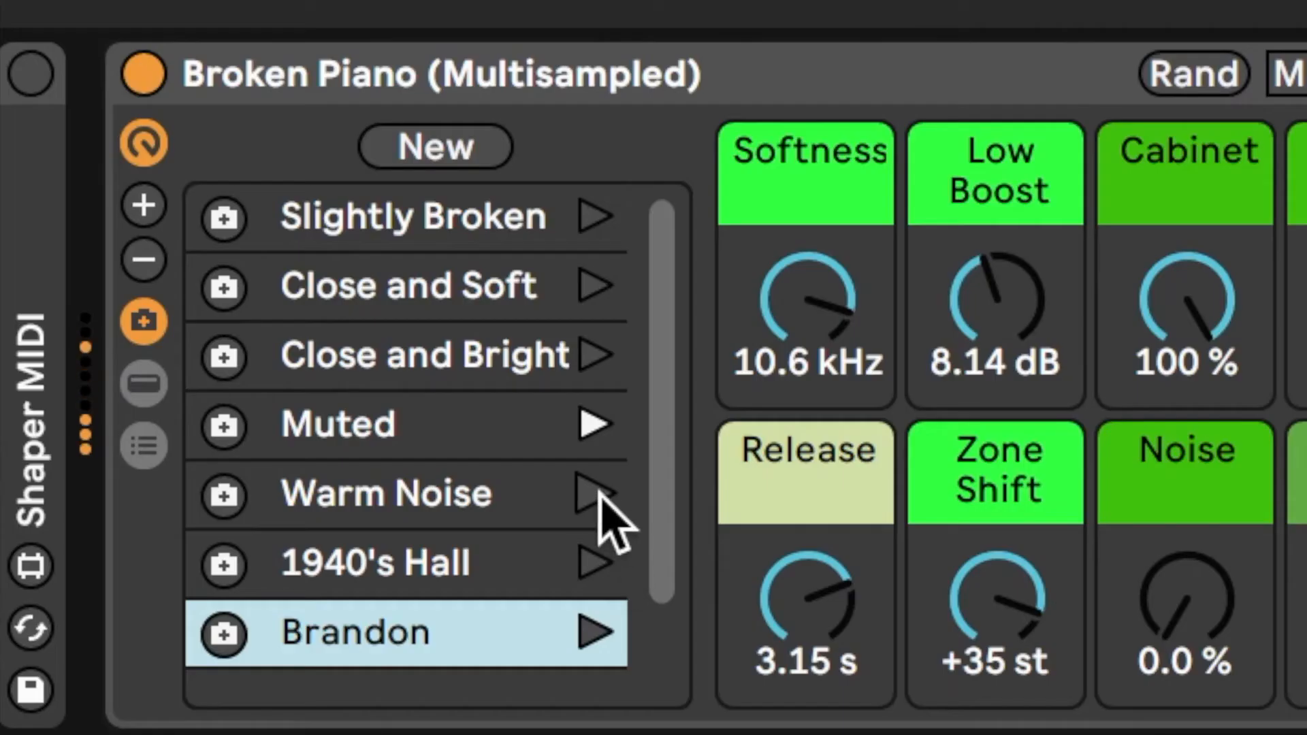
Audition the Warm Noise and 1940's Hall macro variations of the Broken Piano rack
{"action": "left_click", "coordinate": [596, 494]}
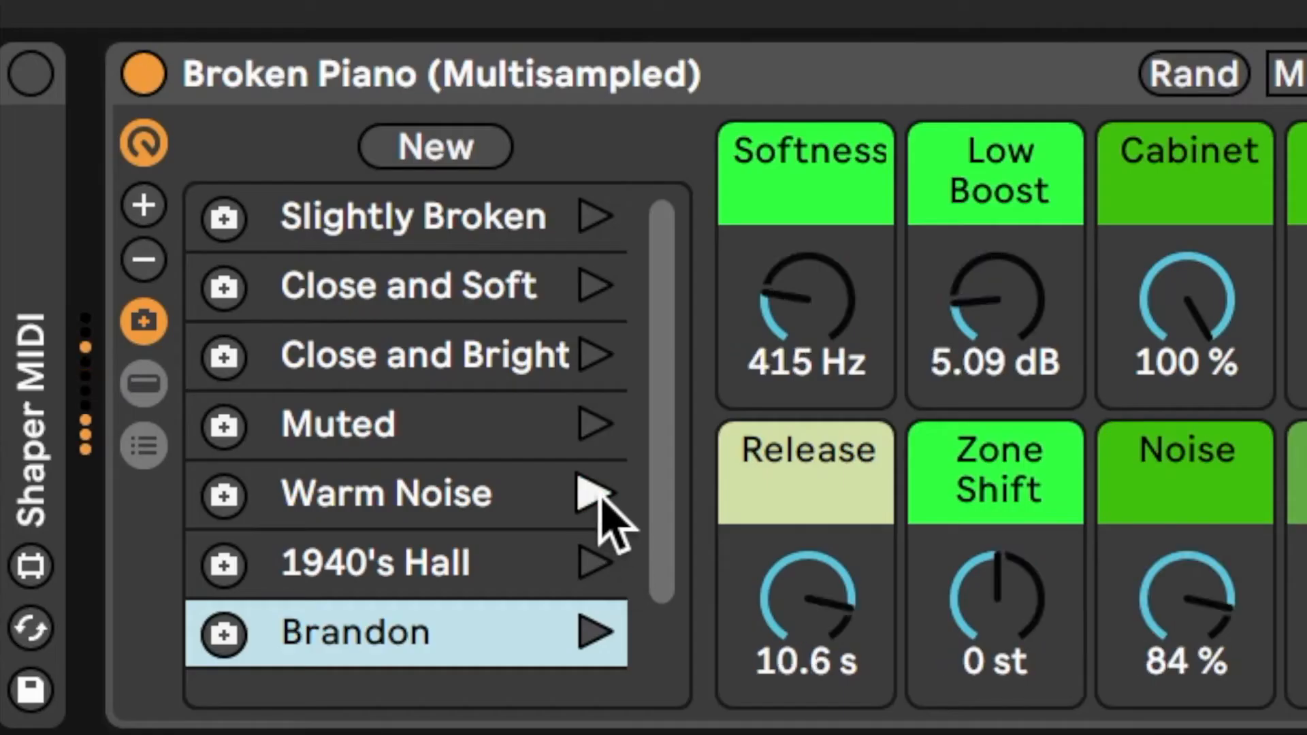
{"action": "left_click", "coordinate": [596, 553]}
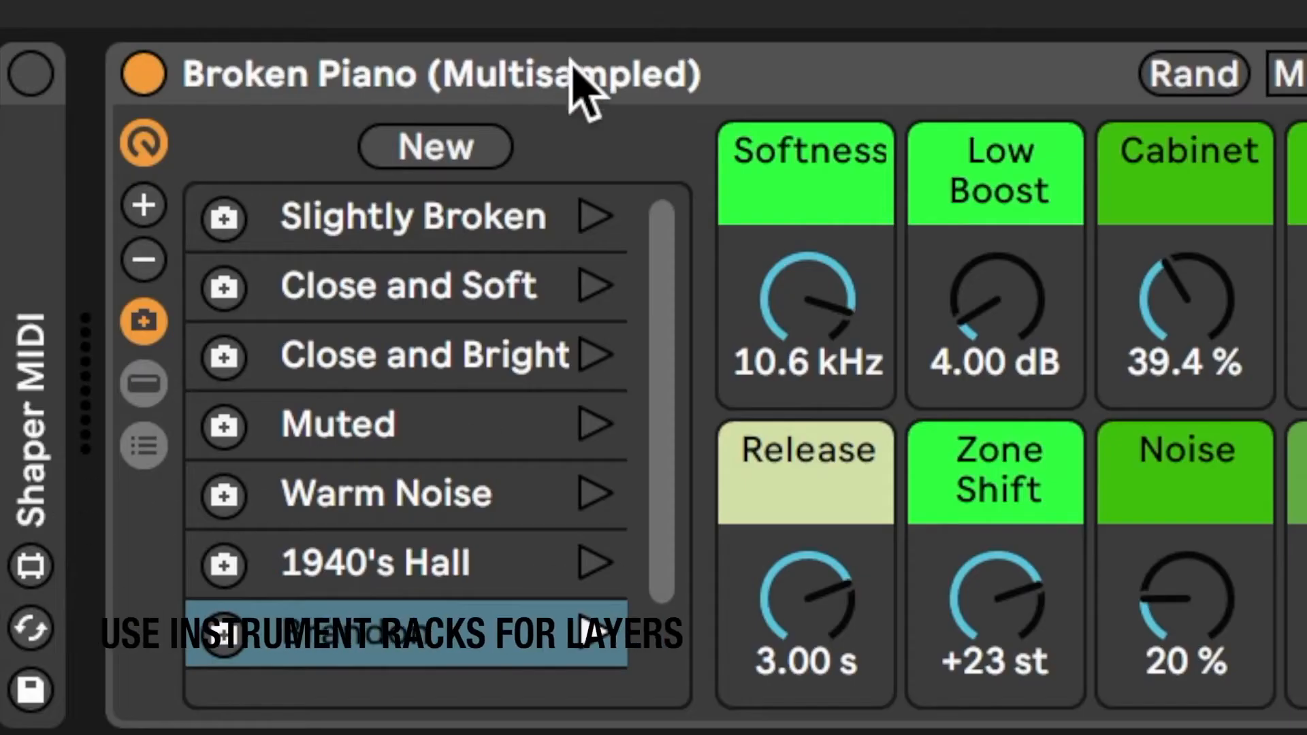
Group the Broken Piano into an Instrument Rack holding both pianos as chains, and solo the first chain
{"action": "left_click", "coordinate": [569, 63]}
{"action": "key", "text": "super+g"}
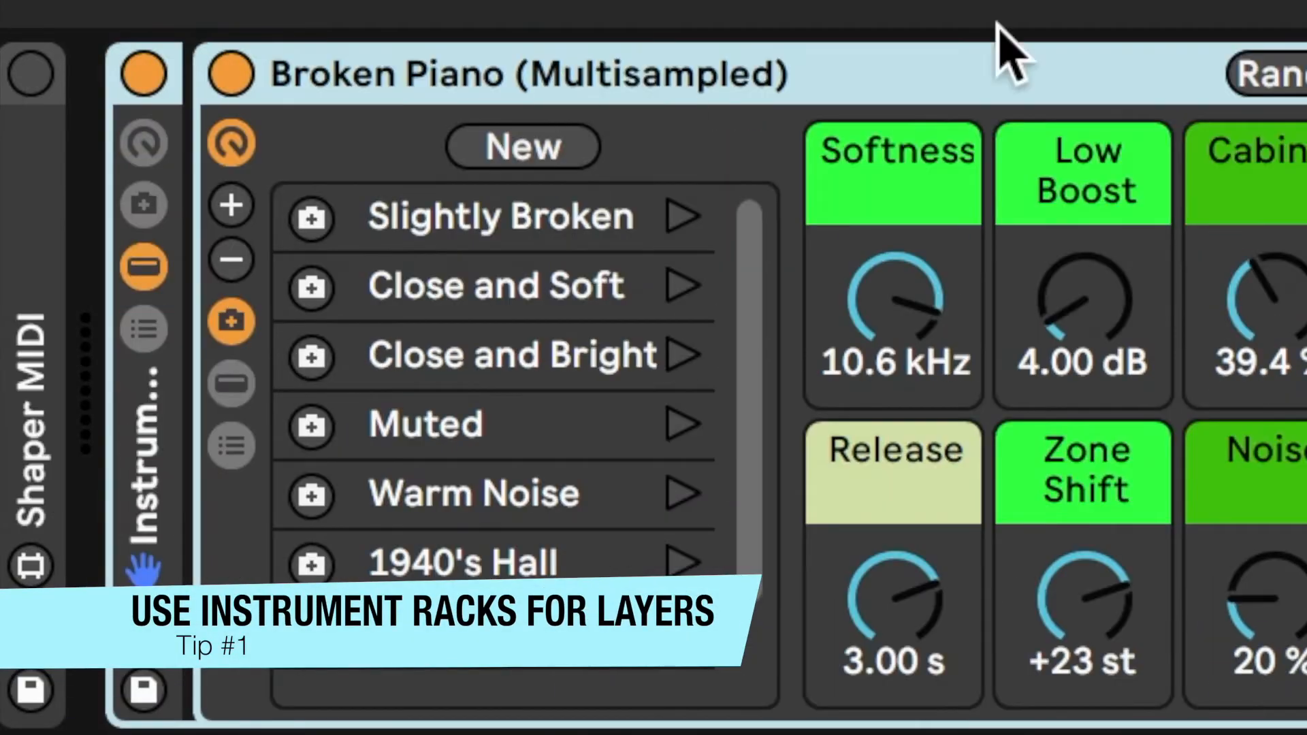
{"action": "left_click", "coordinate": [140, 339]}
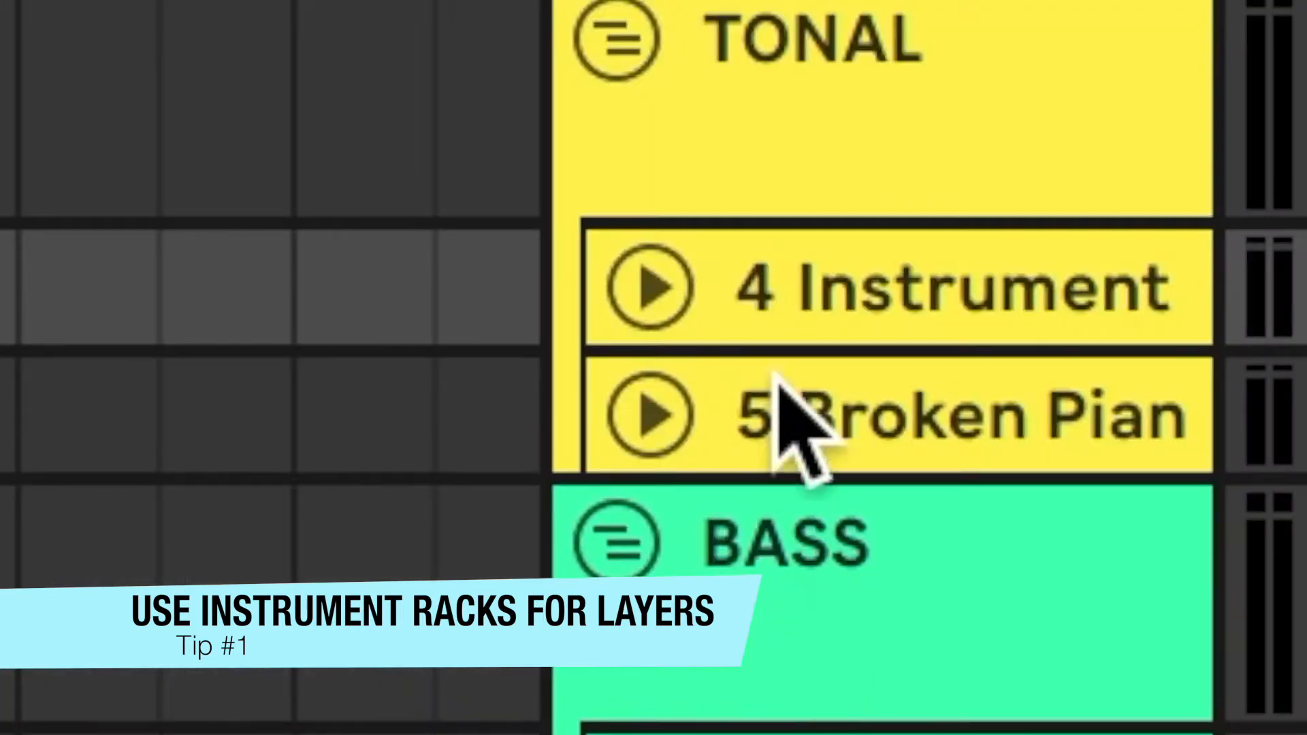
{"action": "left_click", "coordinate": [770, 383]}
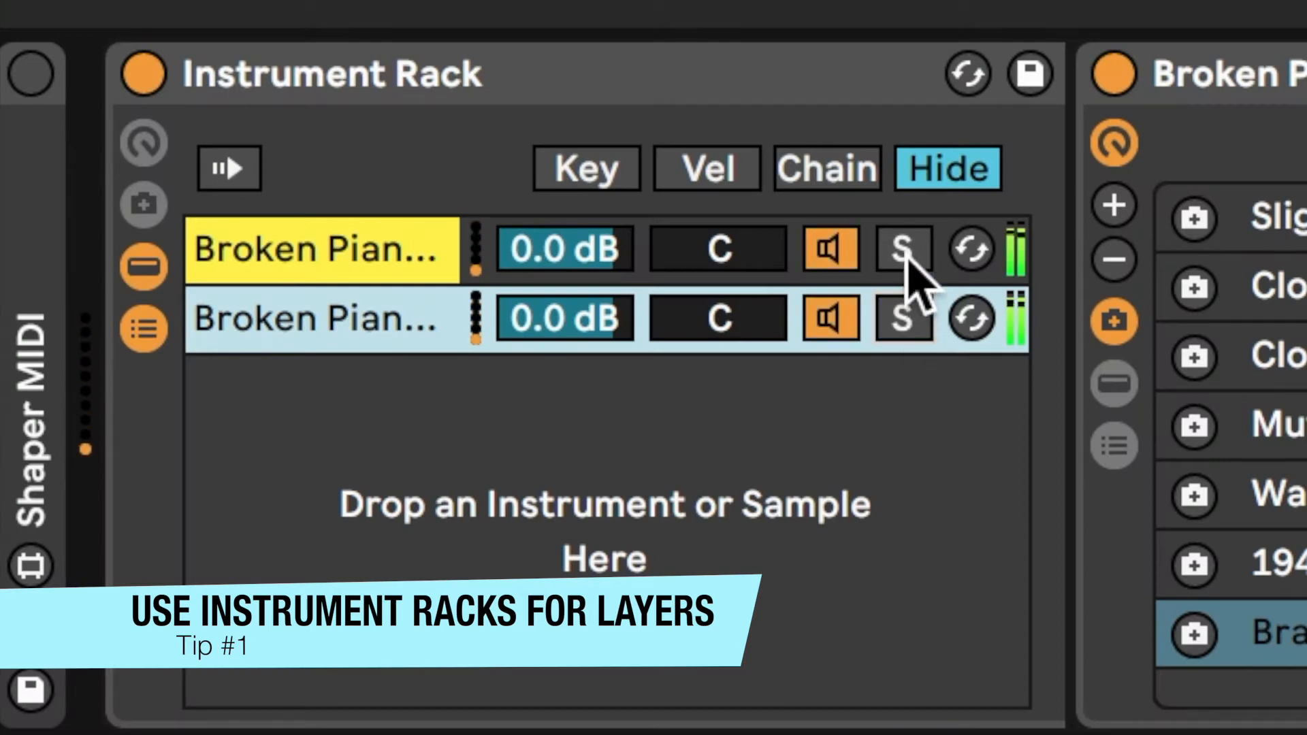
{"action": "left_click", "coordinate": [905, 252]}
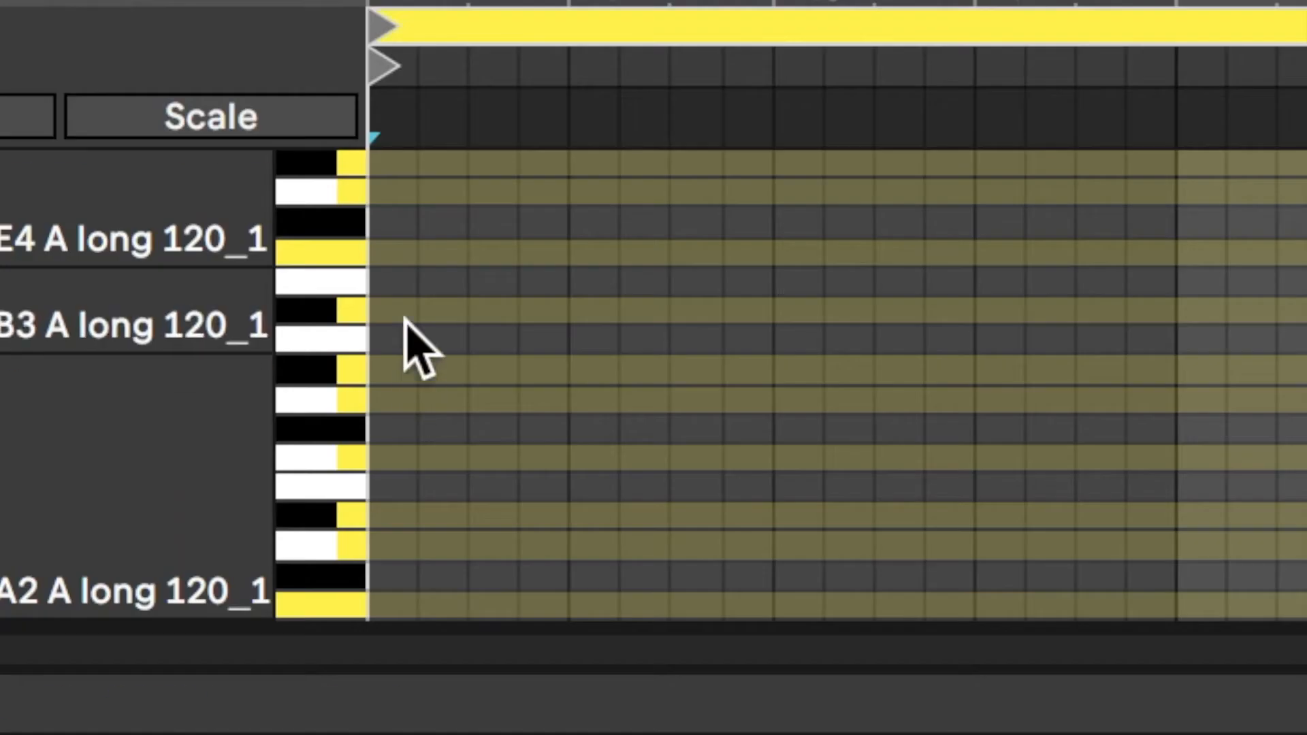
Add a short note at the very start of the empty clip and shift its pitch down
{"action": "double_click", "coordinate": [405, 279]}
{"action": "key", "text": "Up"}
{"action": "key", "text": "Up"}
{"action": "key", "text": "Up"}
{"action": "key", "text": "Down"}
{"action": "key", "text": "Down"}
{"action": "key", "text": "Down"}
{"action": "key", "text": "Down"}
{"action": "key", "text": "Down"}
{"action": "key", "text": "Down"}
{"action": "key", "text": "Down"}
{"action": "key", "text": "Down"}
Add three more short notes in descending pitch on the second, third and fourth beats of the first bar
{"action": "double_click", "coordinate": [574, 452]}
{"action": "double_click", "coordinate": [786, 510]}
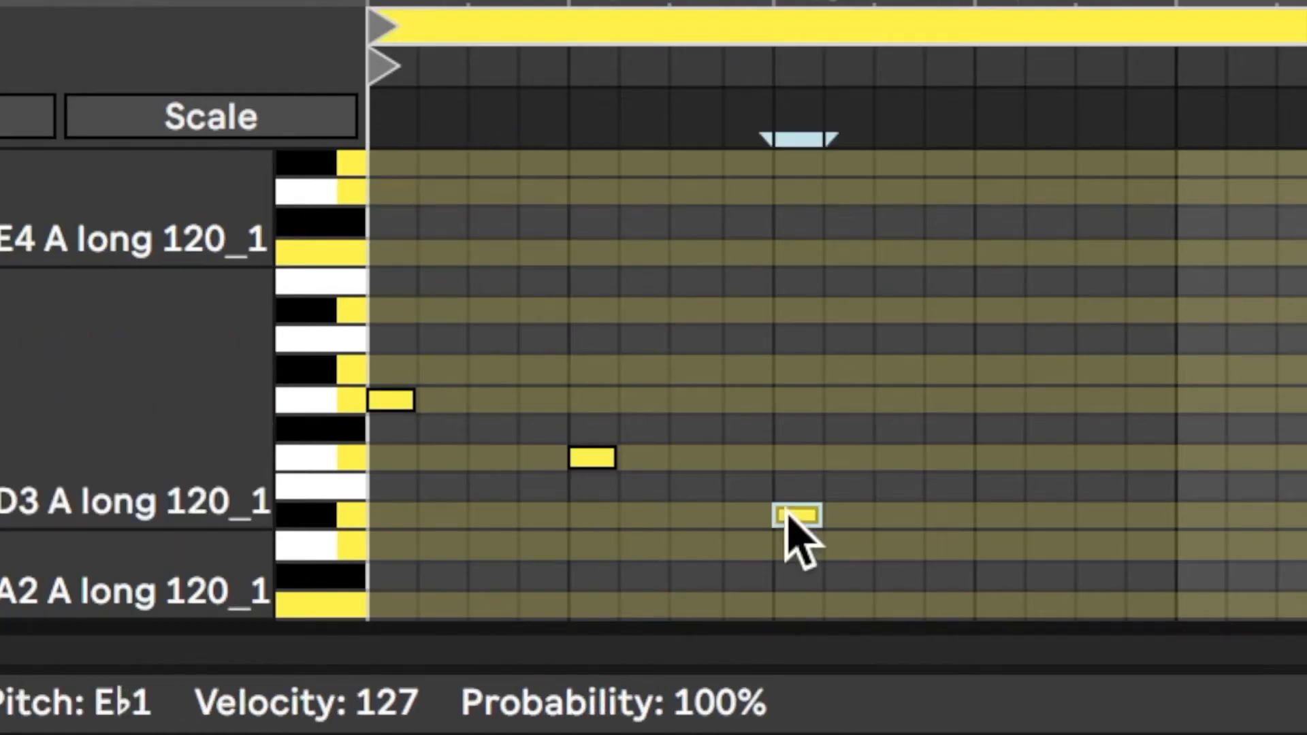
{"action": "double_click", "coordinate": [997, 546]}
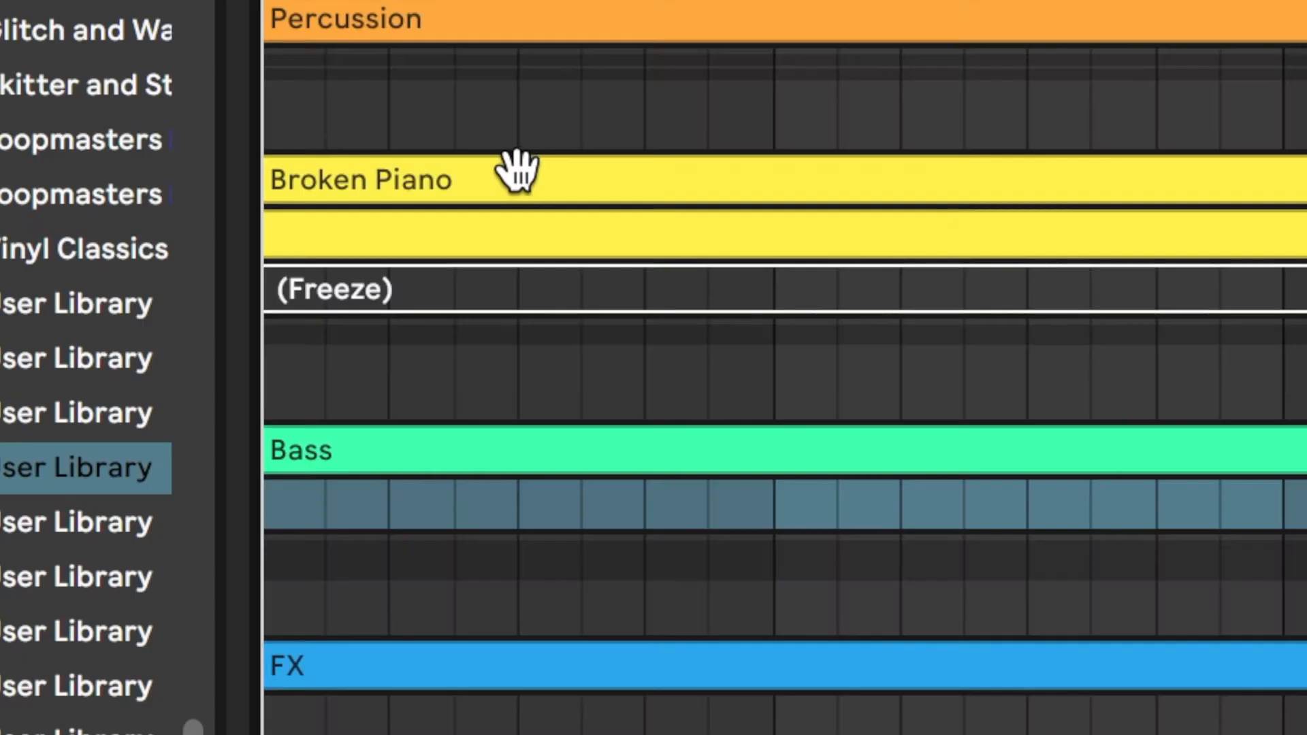
Copy the Broken Piano clip to the bass track and delete its upper notes, leaving only the lowest line
{"action": "left_click_drag", "start_coordinate": [518, 170], "coordinate": [525, 533]}
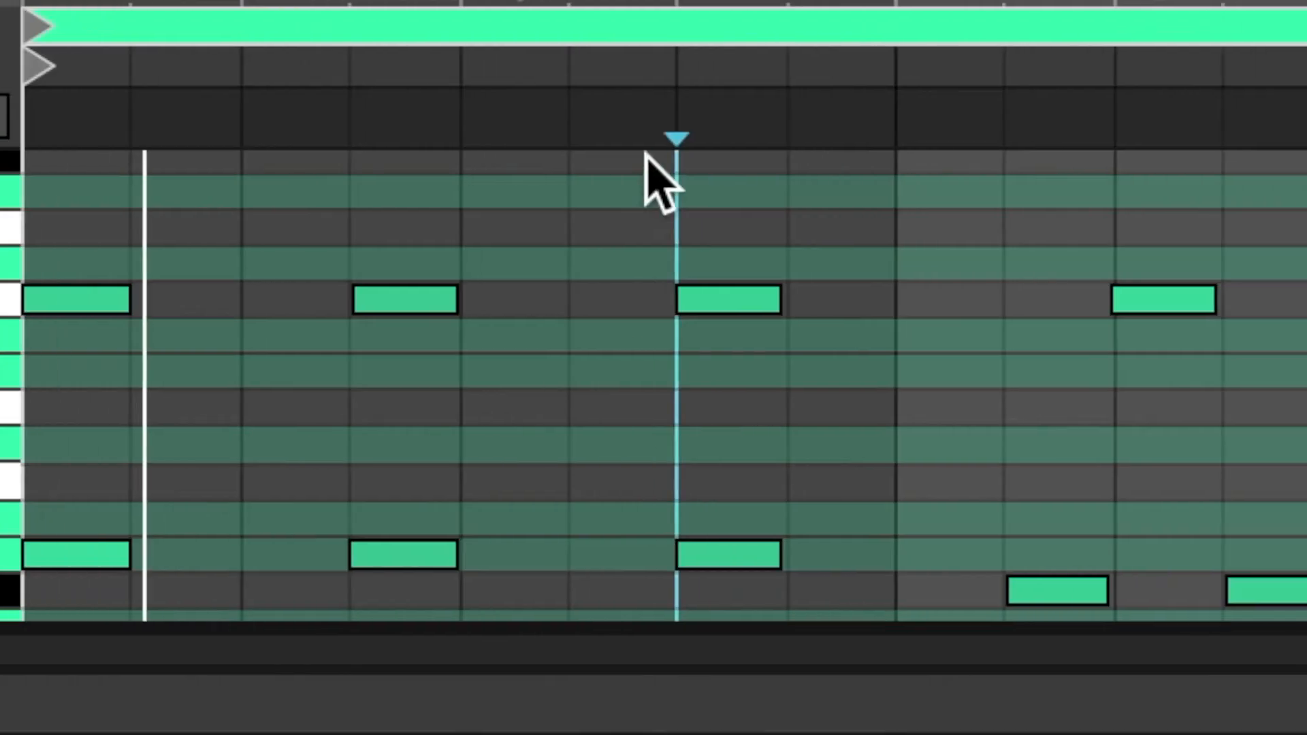
{"action": "left_click", "coordinate": [3, 300]}
{"action": "key", "text": "Delete"}
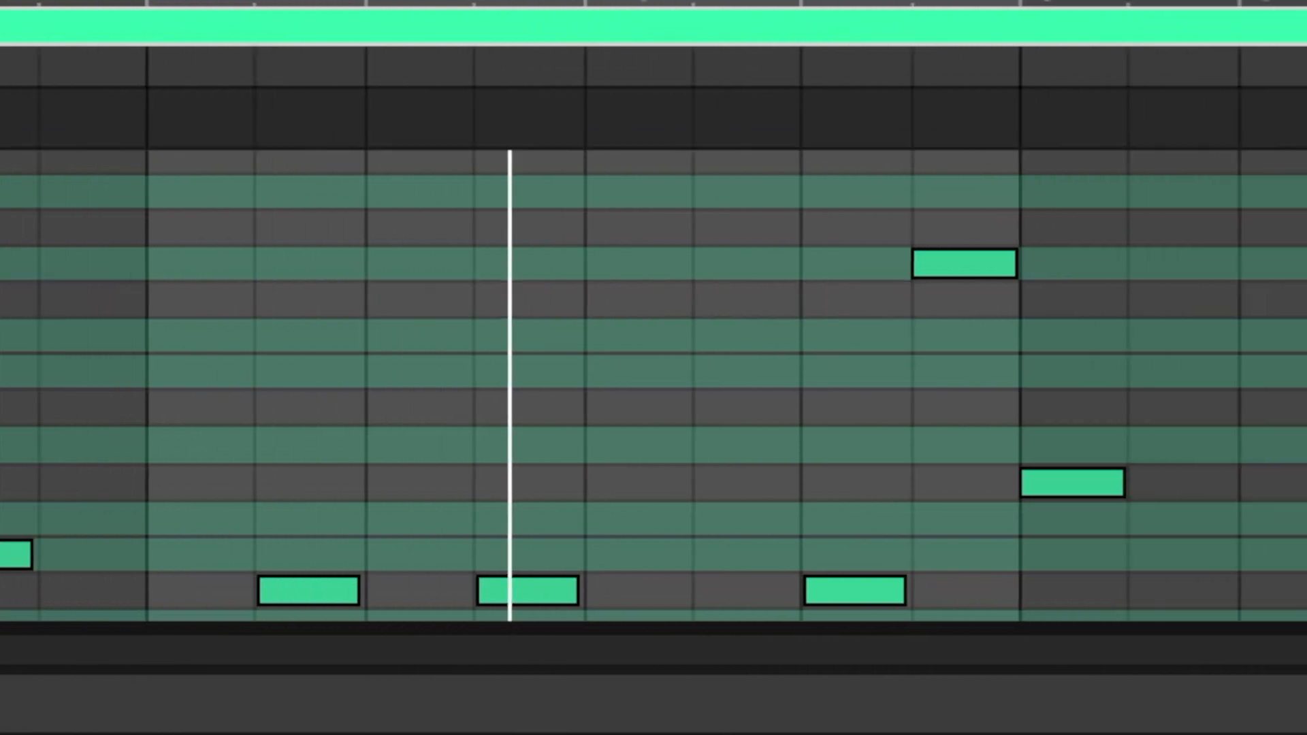
{"action": "left_click_drag", "start_coordinate": [323, 254], "coordinate": [1306, 207]}
{"action": "key", "text": "Delete"}
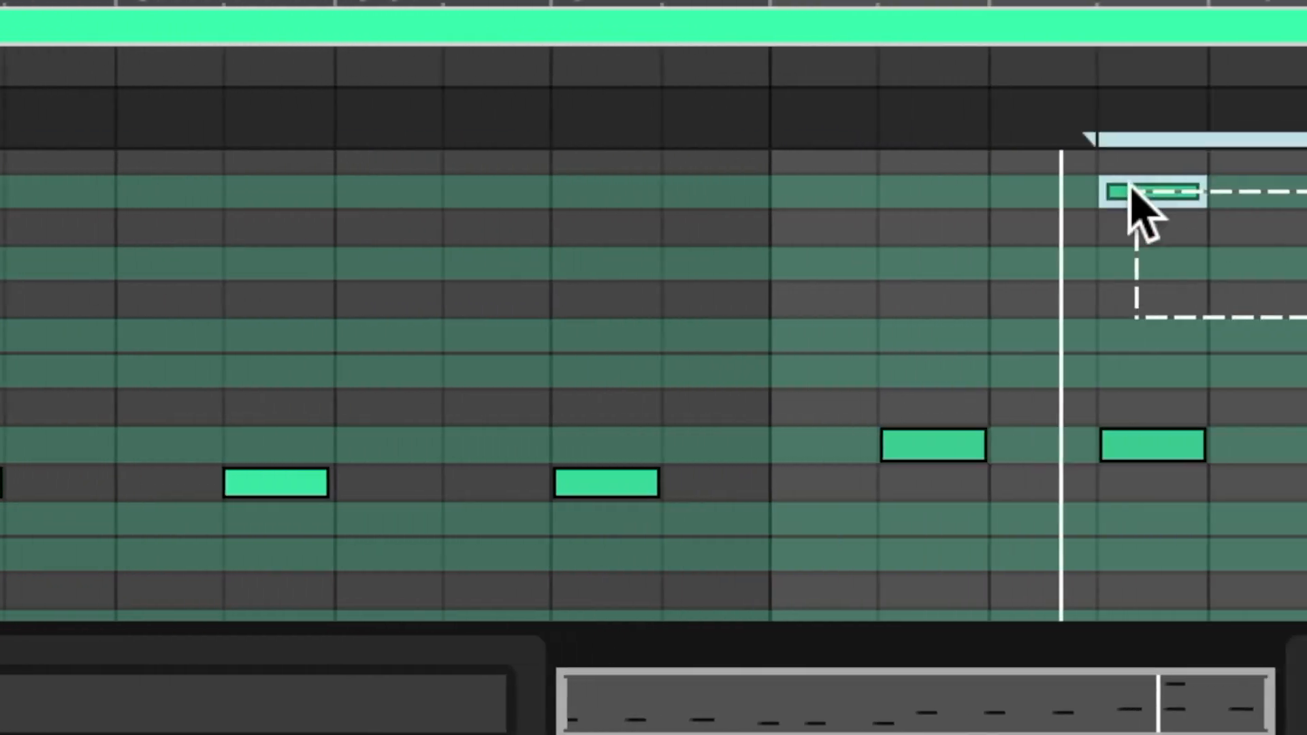
{"action": "key", "text": "Delete"}
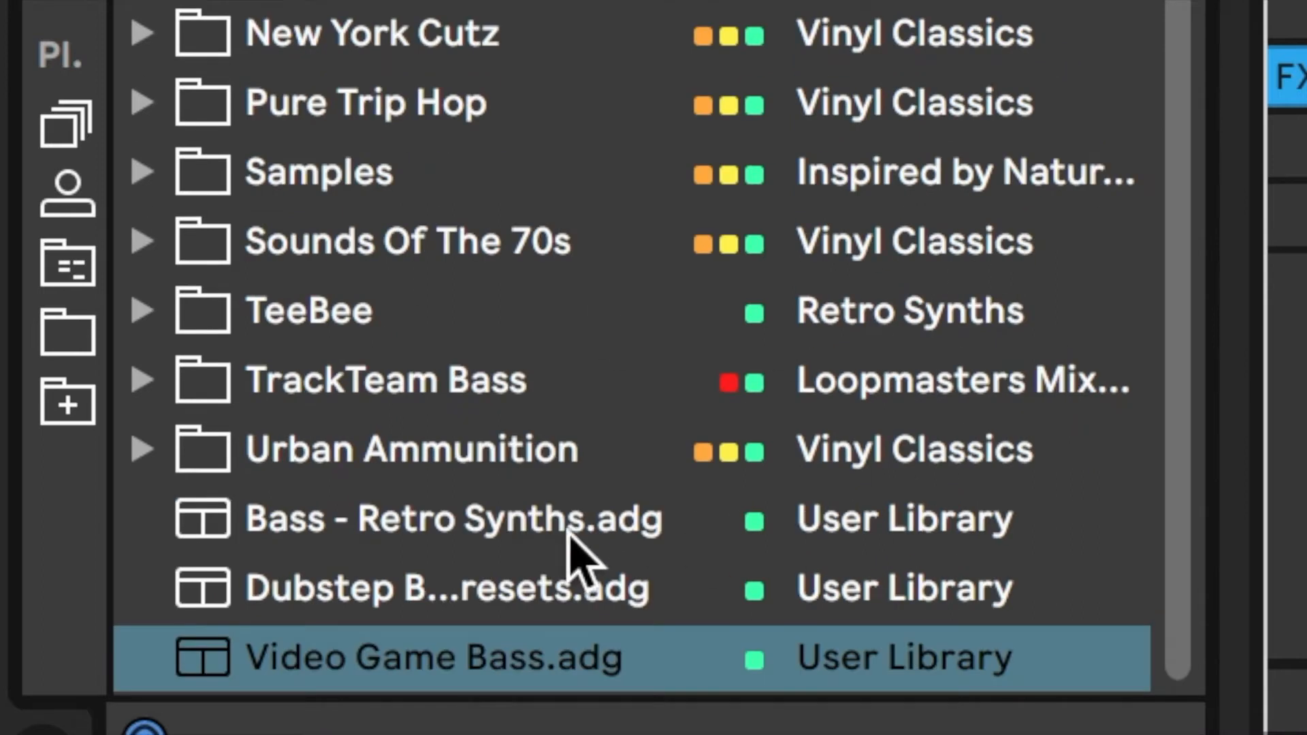
Browse the bass presets in the library from Bass - Retro Synths.adg to Video Game Bass.adg
{"action": "left_click", "coordinate": [568, 531]}
{"action": "key", "text": "Down"}
{"action": "key", "text": "Down"}
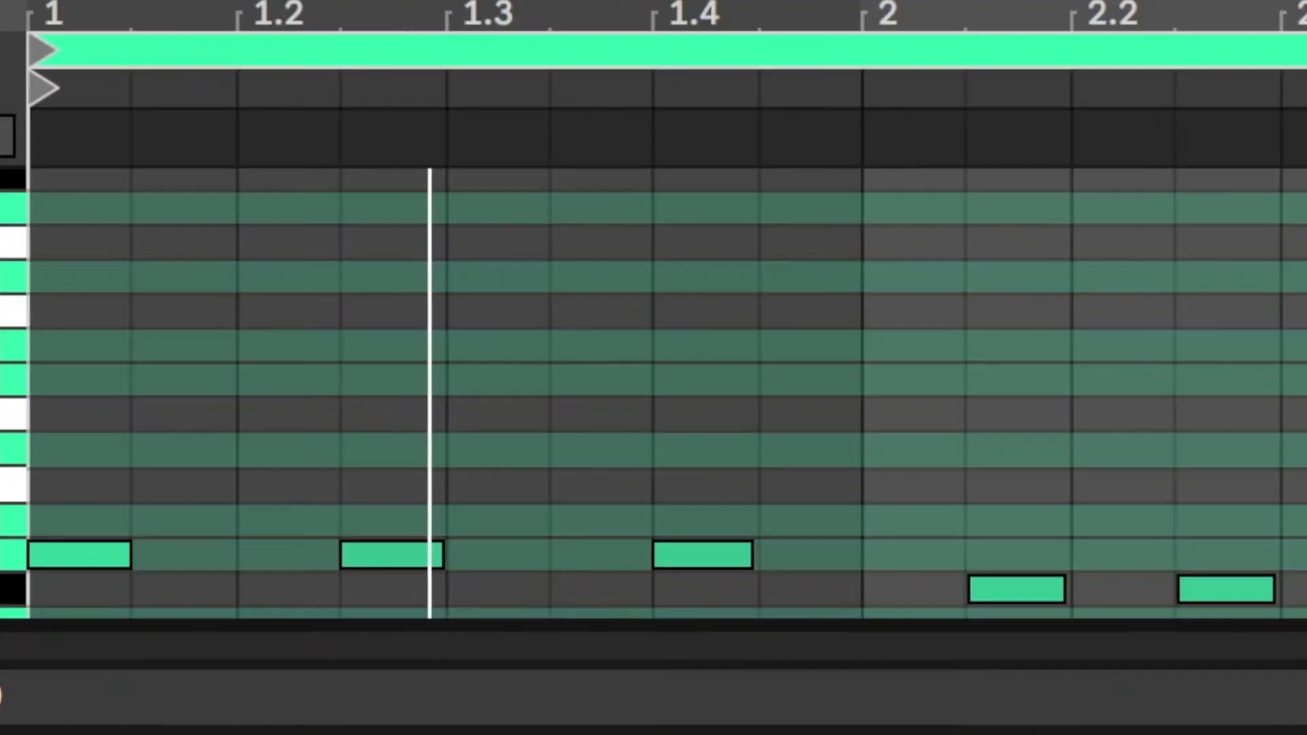
Select all the notes in the bass clip
{"action": "key", "text": "ctrl+a"}
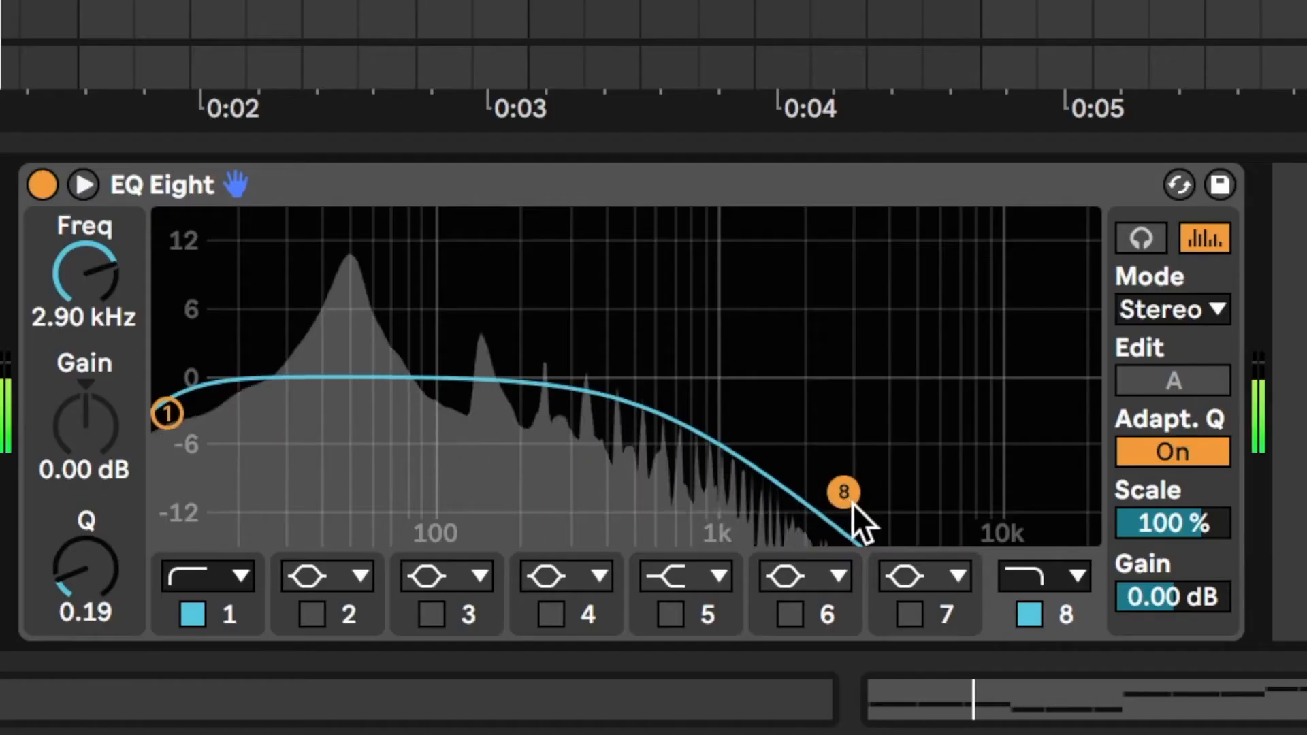
Lower the cutoff frequency of the bass EQ Eight's band 8 low-pass filter
{"action": "left_click_drag", "start_coordinate": [844, 493], "coordinate": [782, 503]}
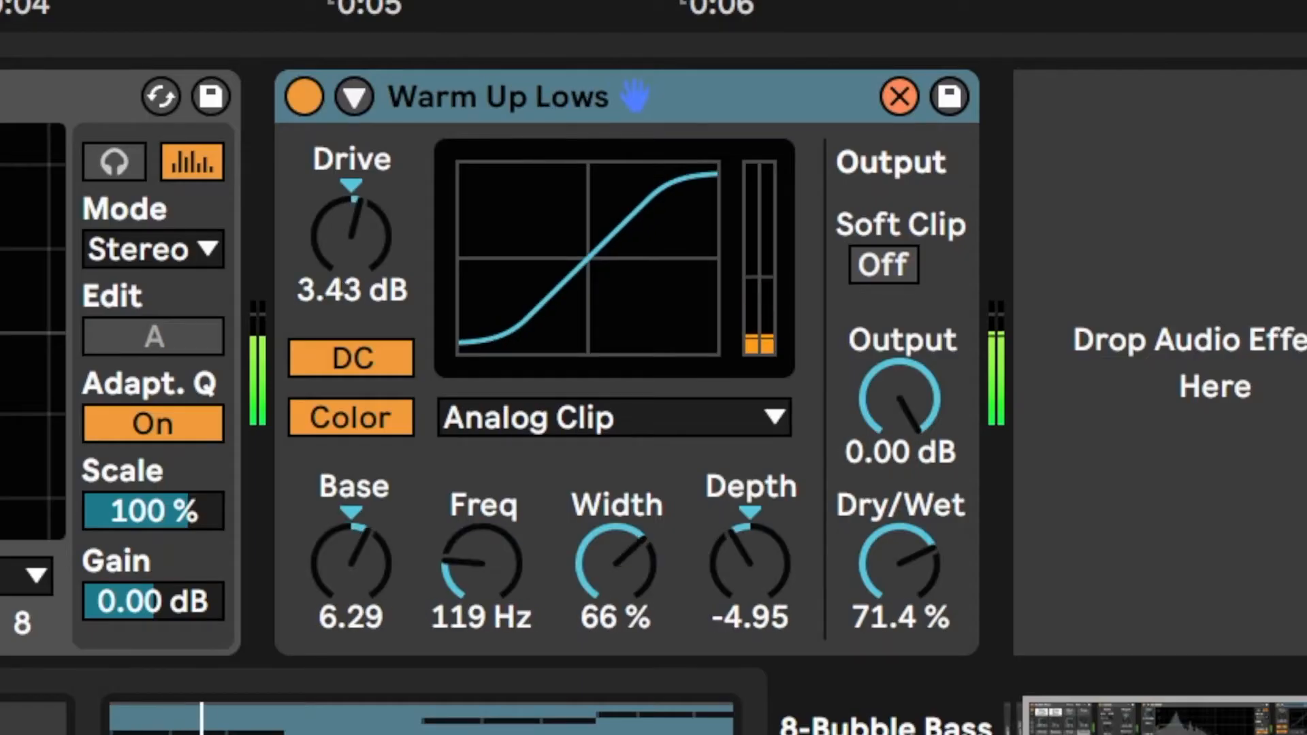
Swap the bass saturation preset to A Bit Warmer and reduce its dry/wet amount
{"action": "key", "text": "Return"}
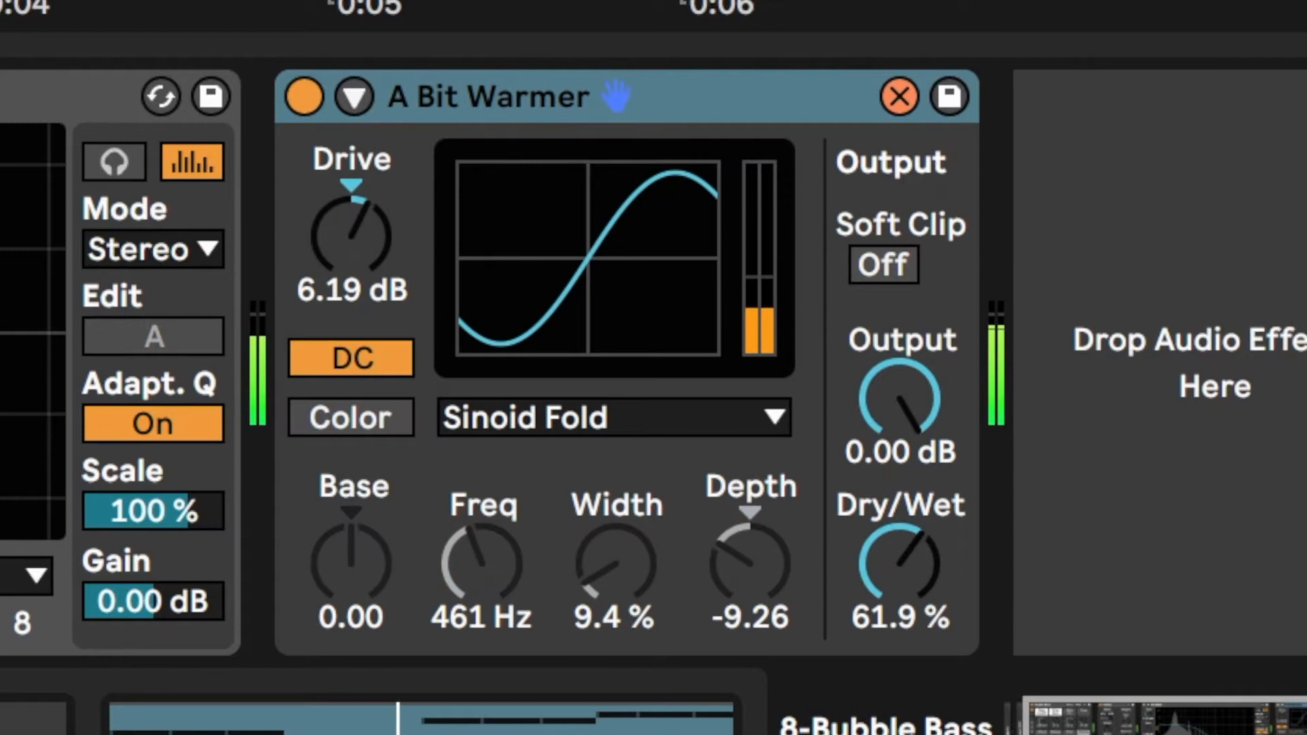
{"action": "key", "text": "q"}
{"action": "left_click_drag", "start_coordinate": [924, 515], "coordinate": [914, 551]}
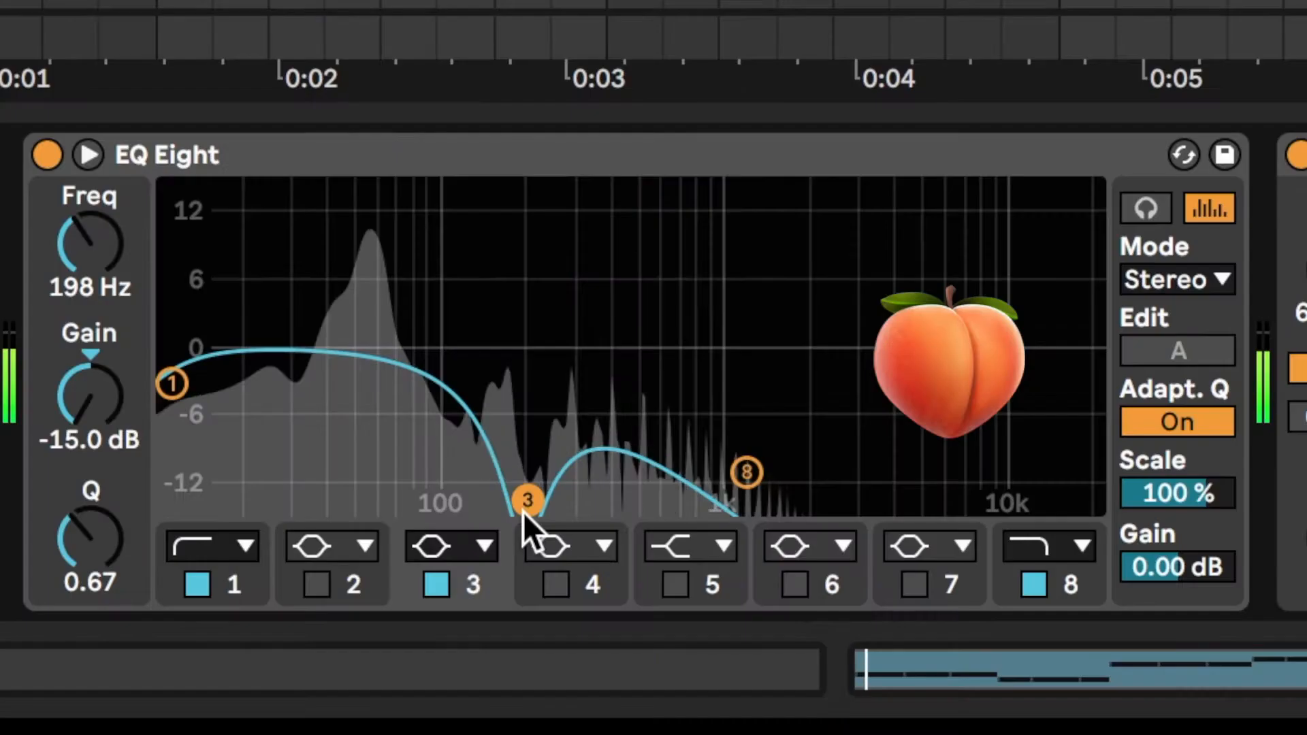
Move the bass EQ Eight's deep band 3 cut to a slightly higher frequency
{"action": "left_click_drag", "start_coordinate": [523, 512], "coordinate": [580, 570]}
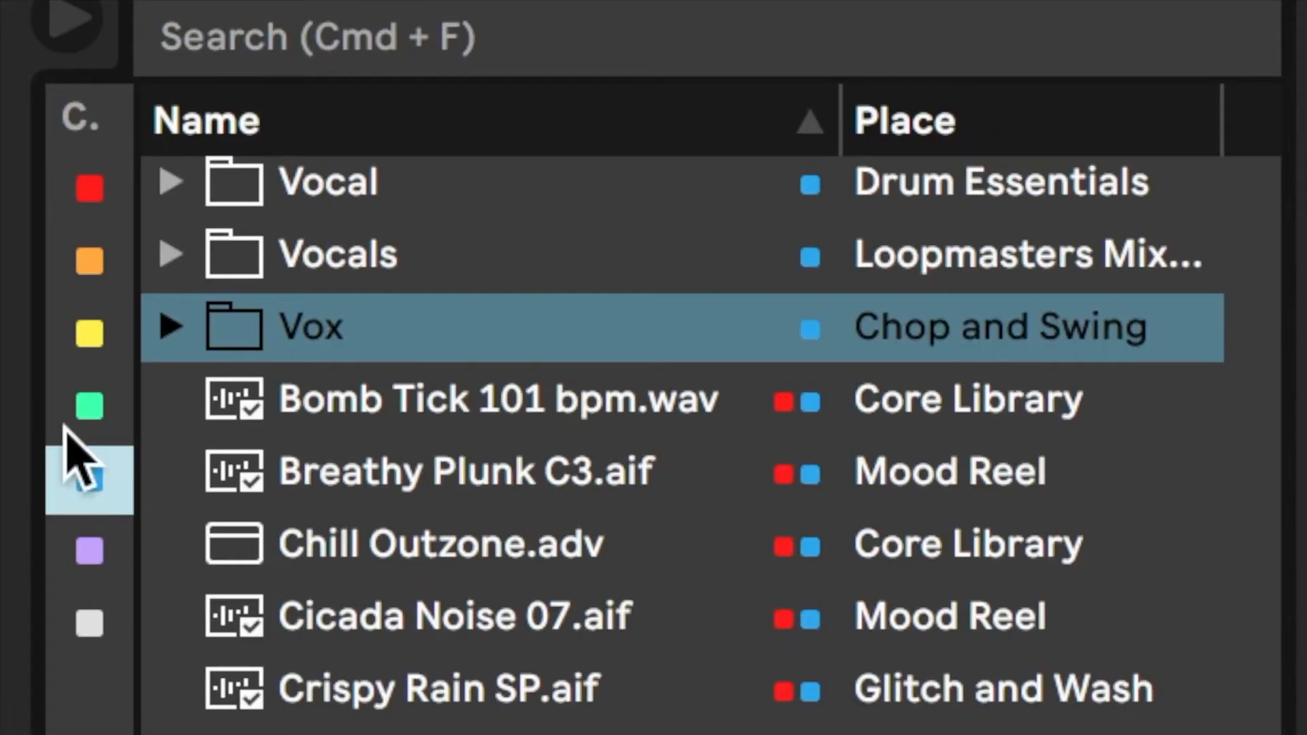
Show the green collection in the browser
{"action": "left_click", "coordinate": [73, 403]}
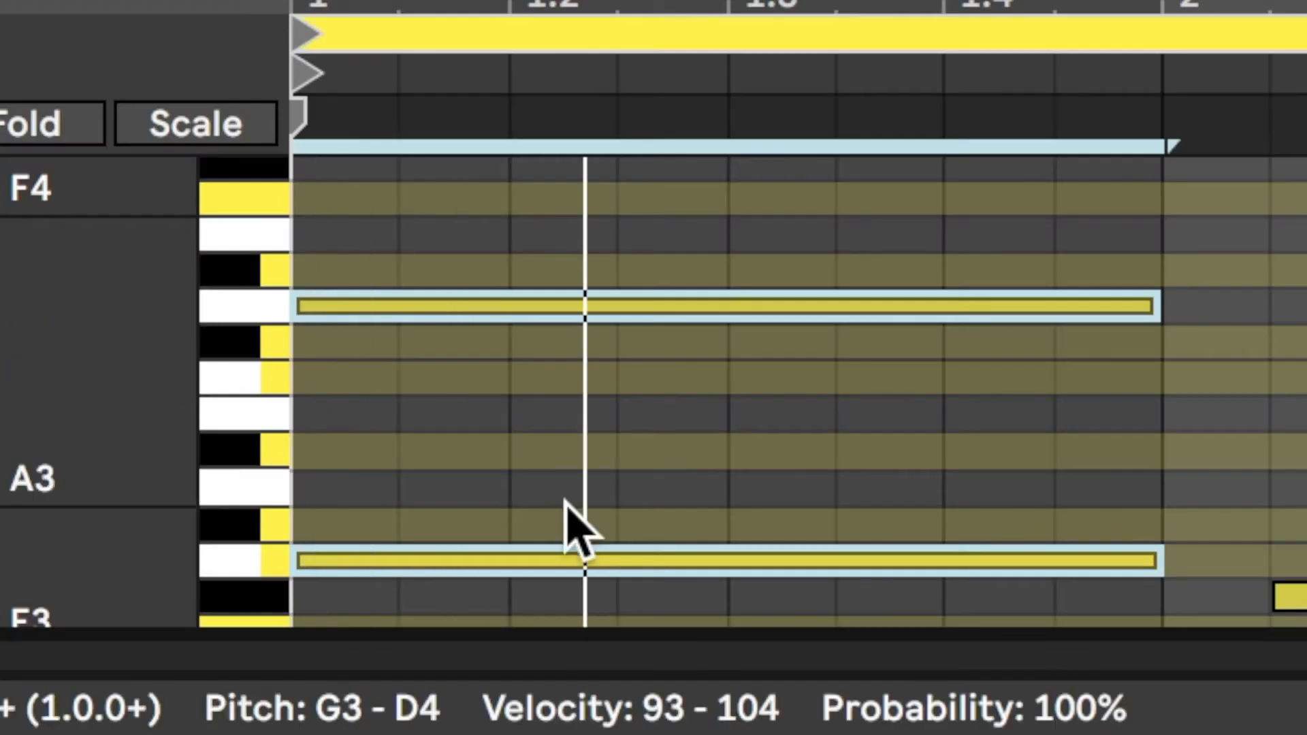
Add a long B♭3 note between the two long notes of the piano clip's first chord
{"action": "left_click", "coordinate": [576, 531]}
{"action": "left_click", "coordinate": [553, 307]}
{"action": "left_click_drag", "start_coordinate": [552, 307], "coordinate": [557, 456]}
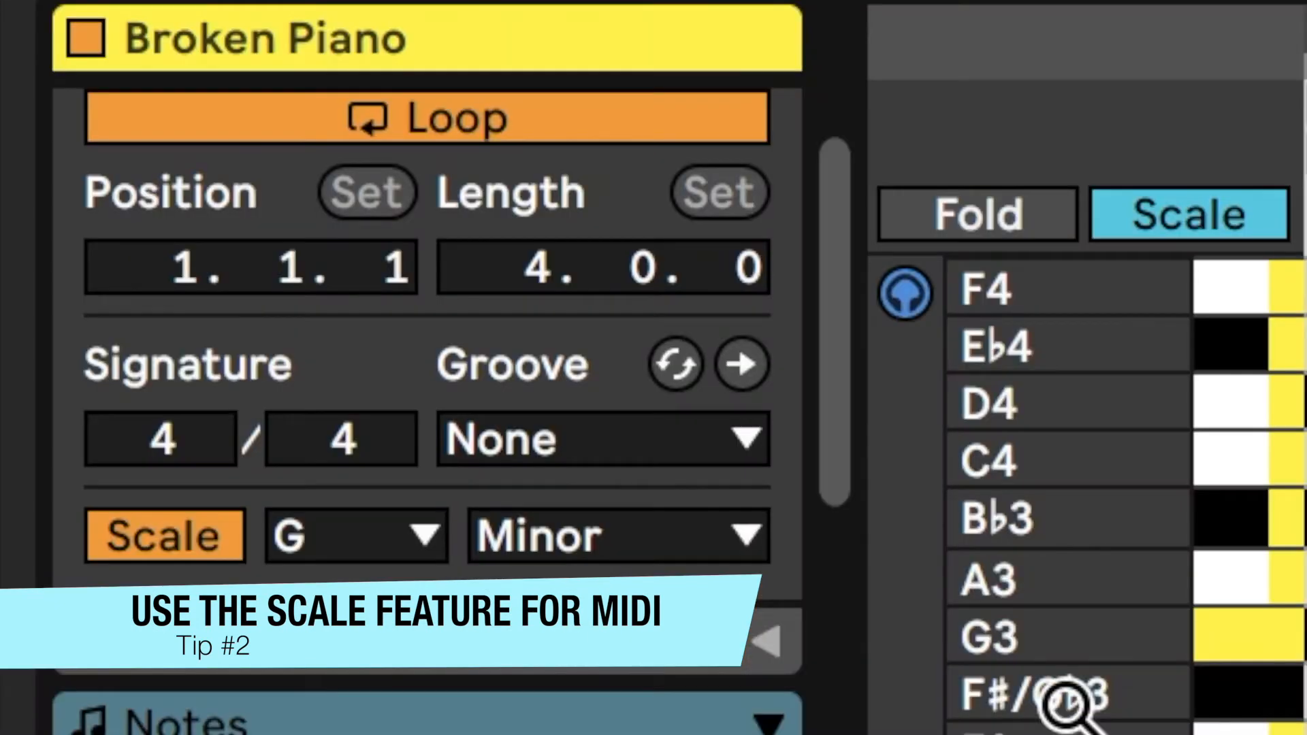
Set the Broken Piano clip's scale type to Harmonic Major
{"action": "left_click", "coordinate": [650, 552]}
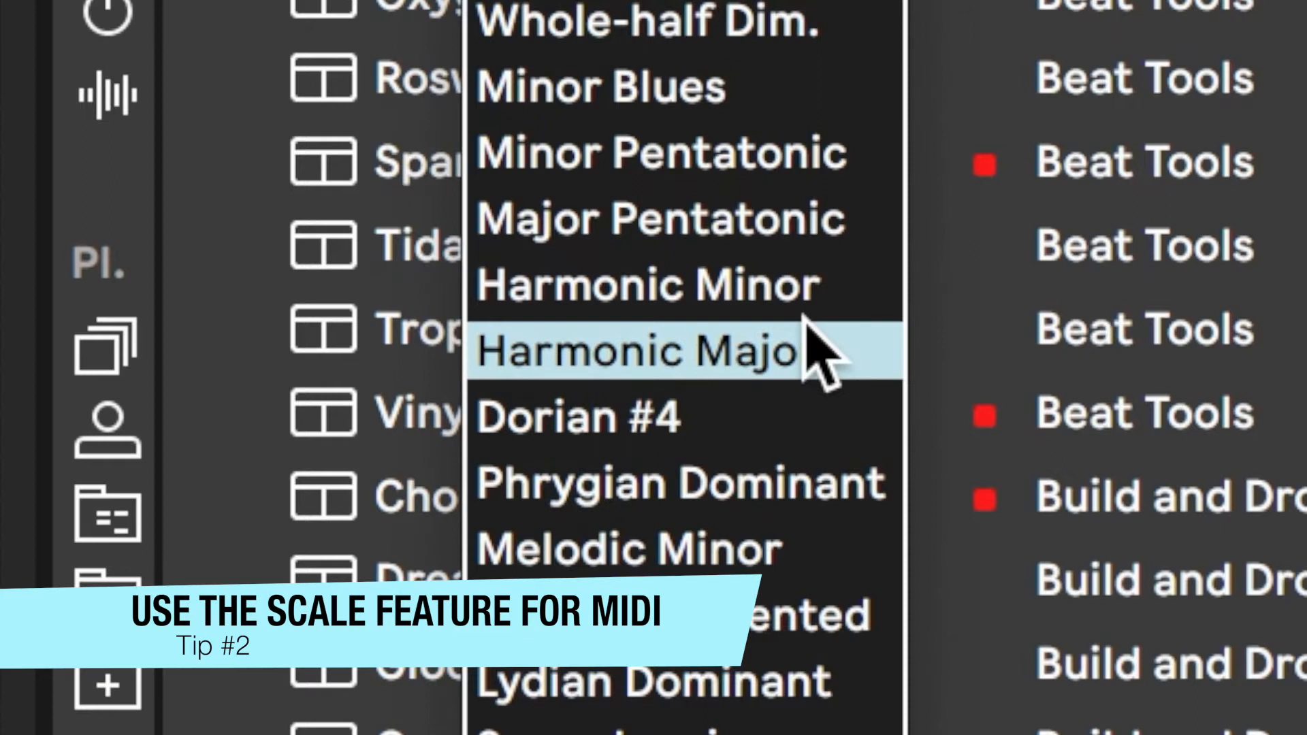
{"action": "left_click", "coordinate": [806, 330]}
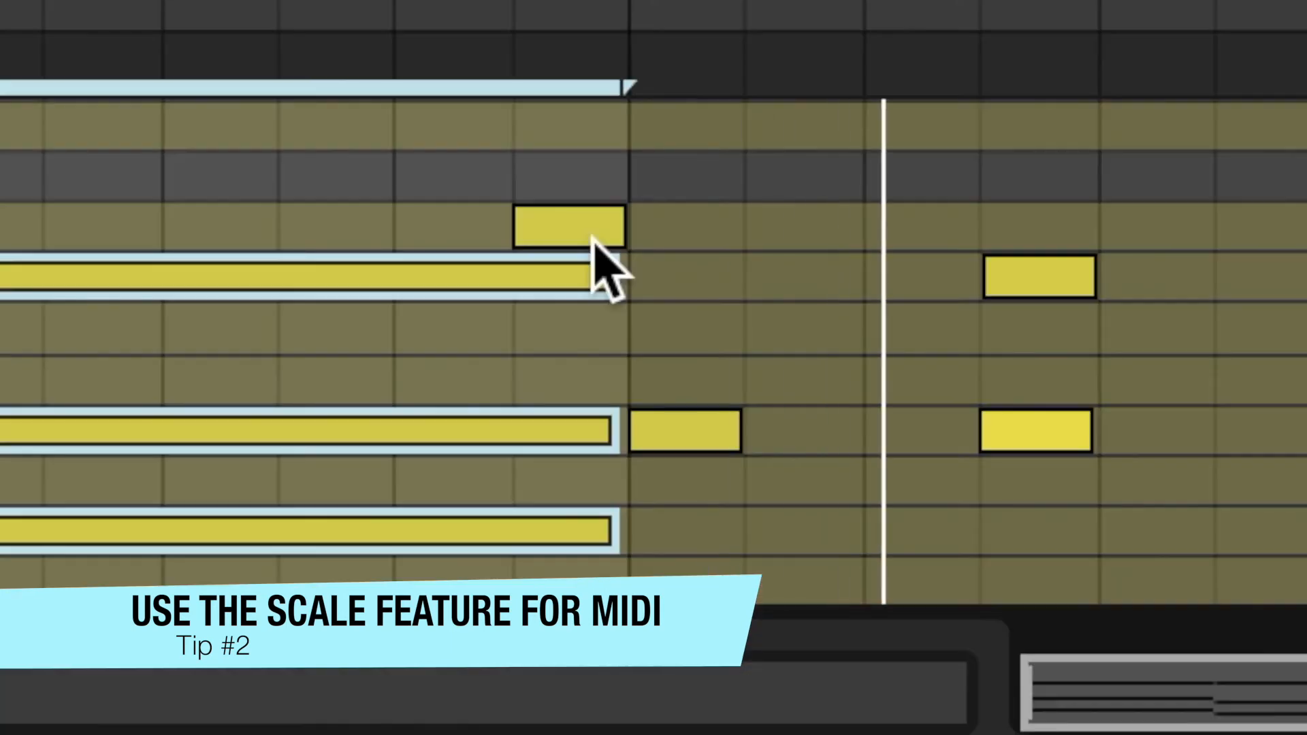
Select the short note just above the end of the long chord's top note
{"action": "left_click", "coordinate": [594, 225]}
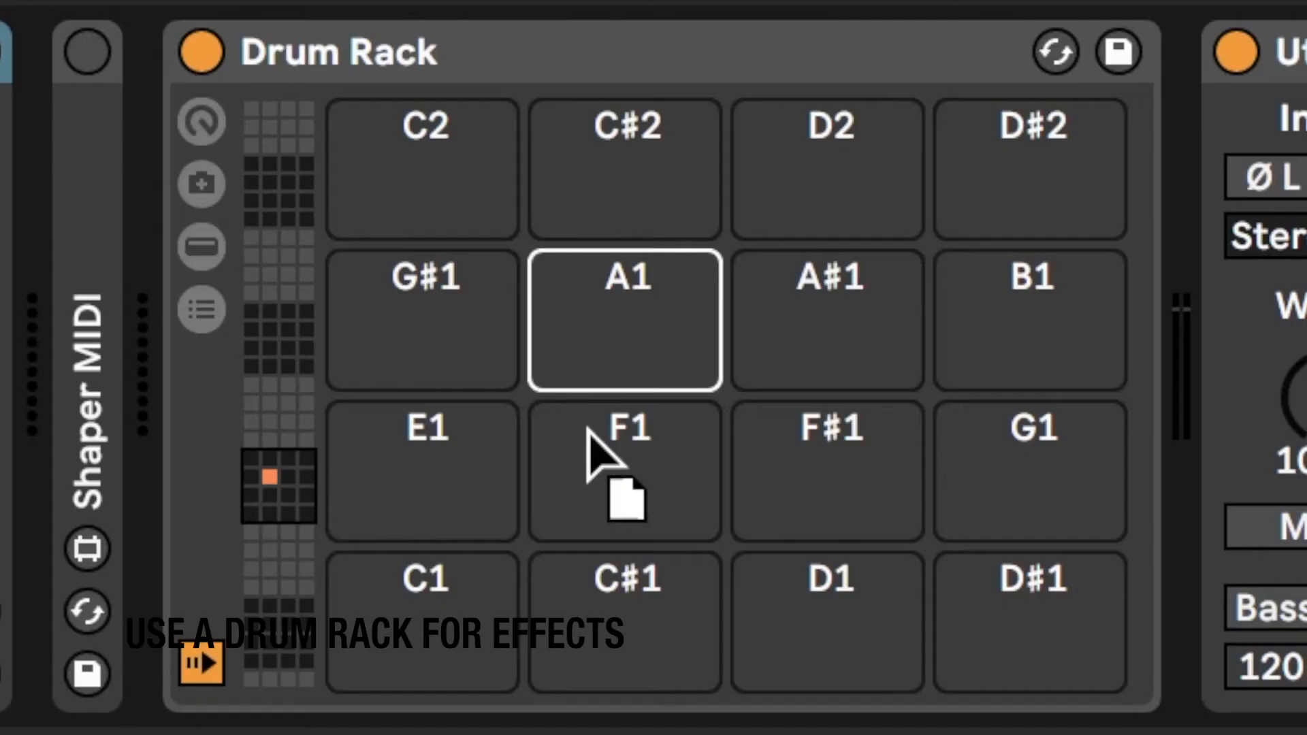
Place the dragged sample on the C1 pad of the empty Drum Rack
{"action": "left_click_drag", "start_coordinate": [590, 432], "coordinate": [443, 612]}
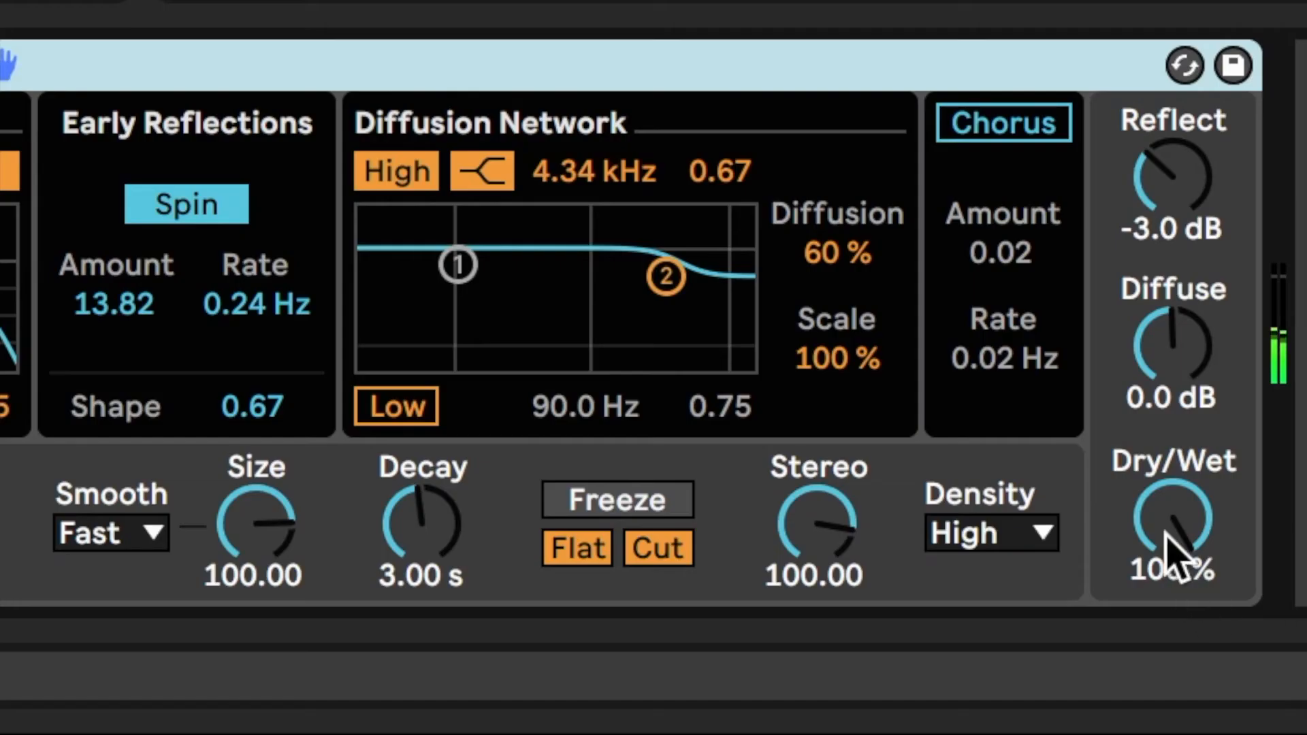
Lower the reverb's dry/wet amount from fully wet
{"action": "left_click_drag", "start_coordinate": [1167, 549], "coordinate": [1191, 701]}
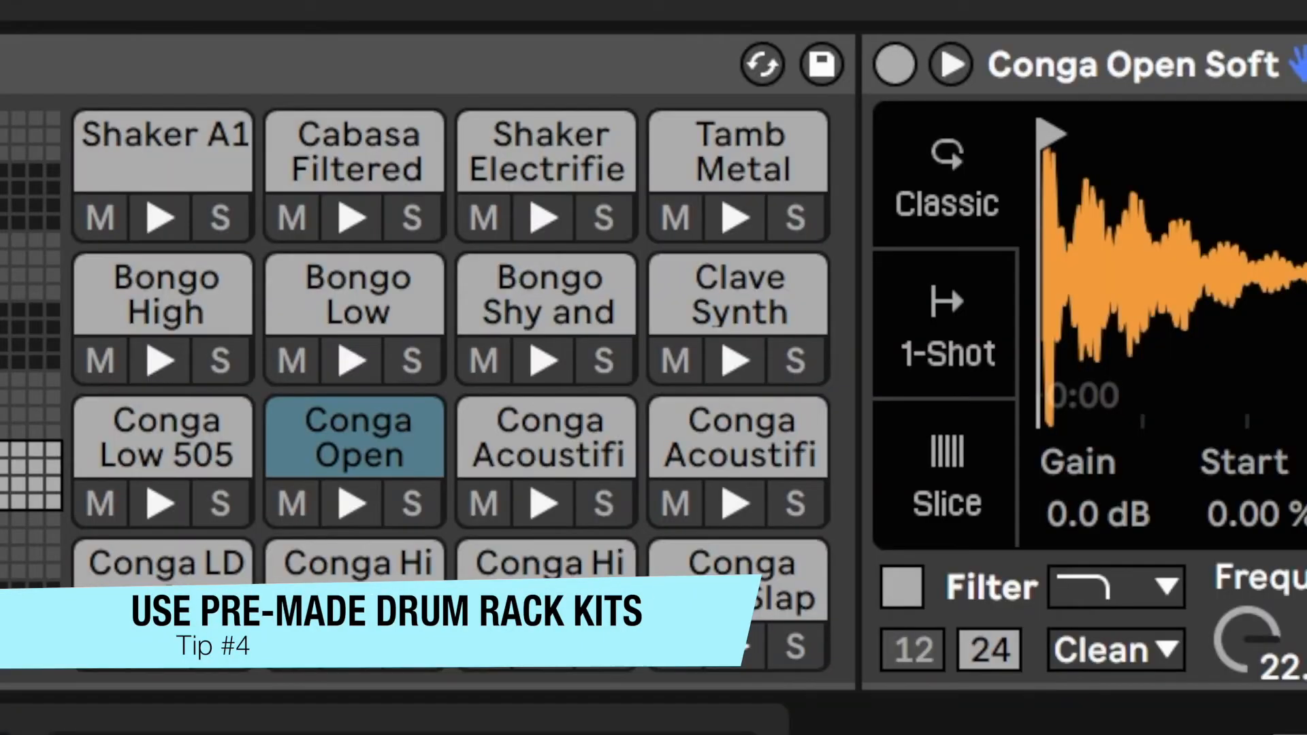
Audition several conga and bongo pads of the percussion Drum Rack, including Conga Low 505, Conga Open and Bongo Low
{"action": "left_click", "coordinate": [163, 435]}
{"action": "left_click", "coordinate": [167, 563]}
{"action": "left_click", "coordinate": [357, 435]}
{"action": "left_click", "coordinate": [357, 294]}
{"action": "left_click", "coordinate": [163, 436]}
{"action": "left_click", "coordinate": [163, 564]}
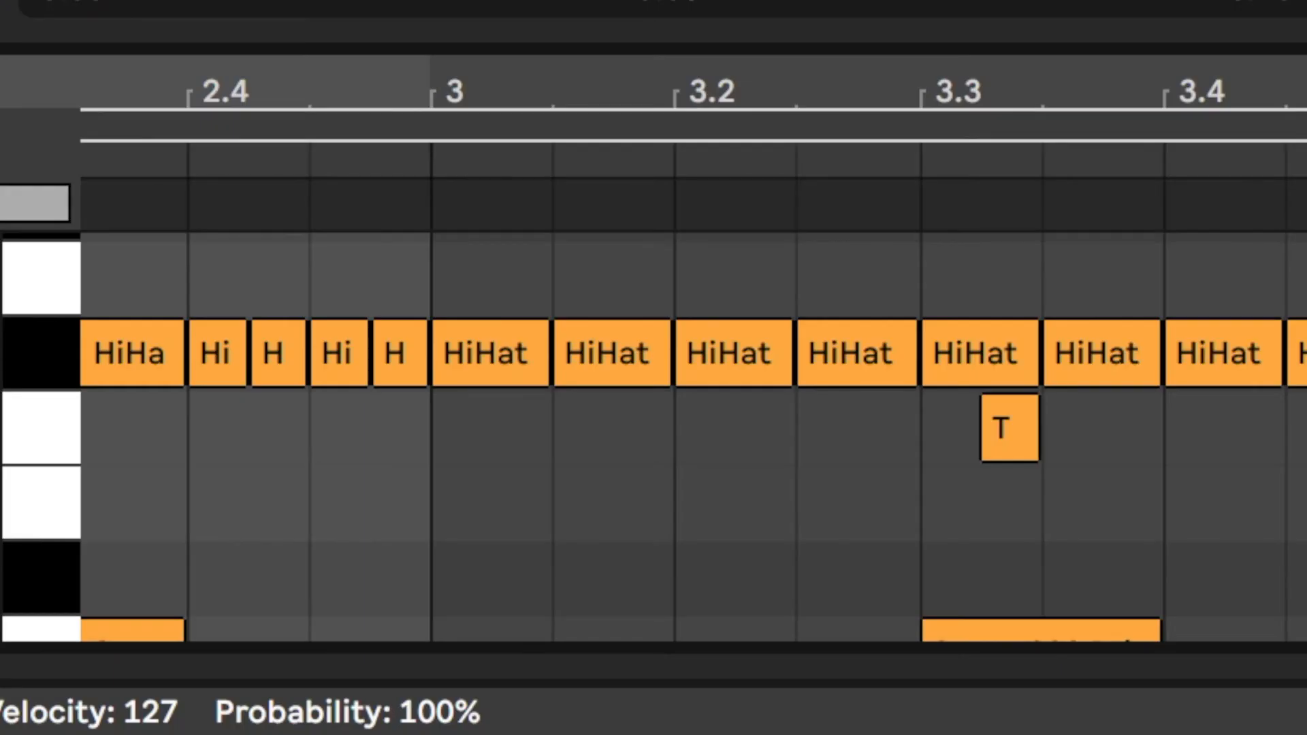
Map the drum sample's transposition control to a rack macro
{"action": "scroll", "coordinate": [694, 408], "scroll_direction": "down", "scroll_amount": 5}
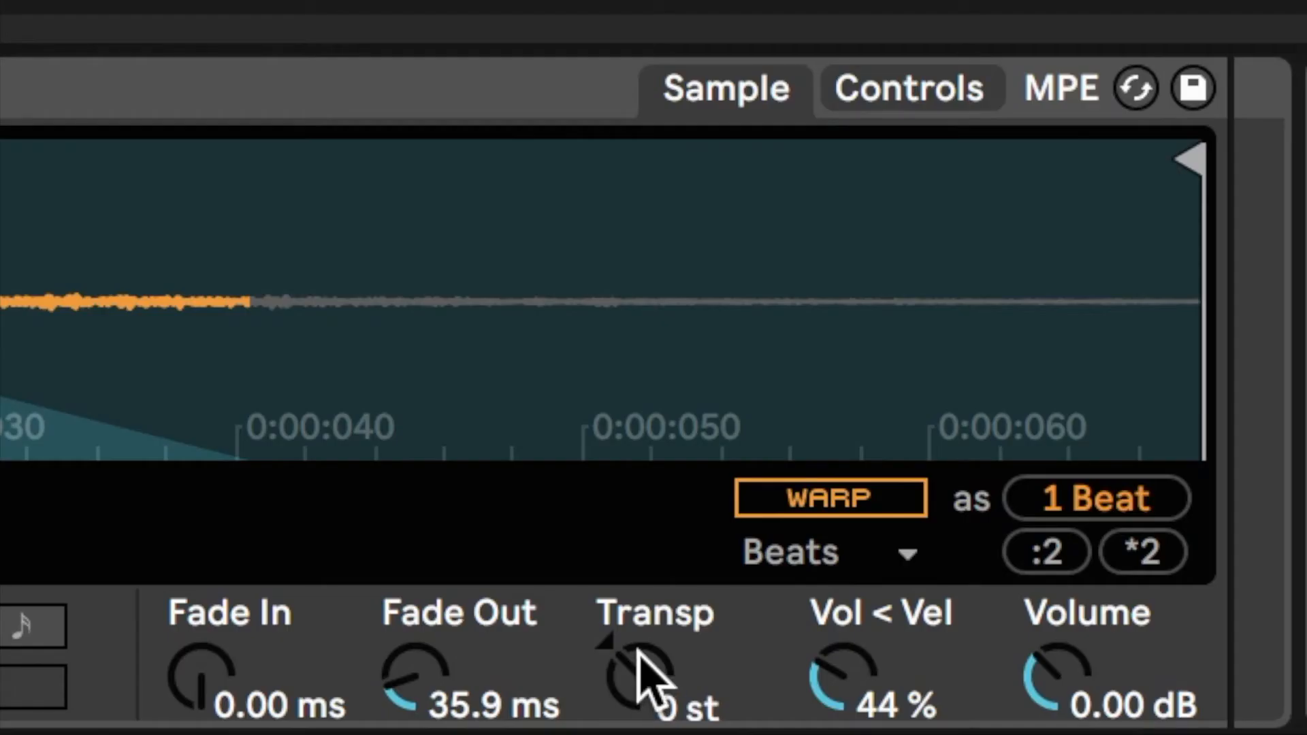
{"action": "right_click", "coordinate": [640, 674]}
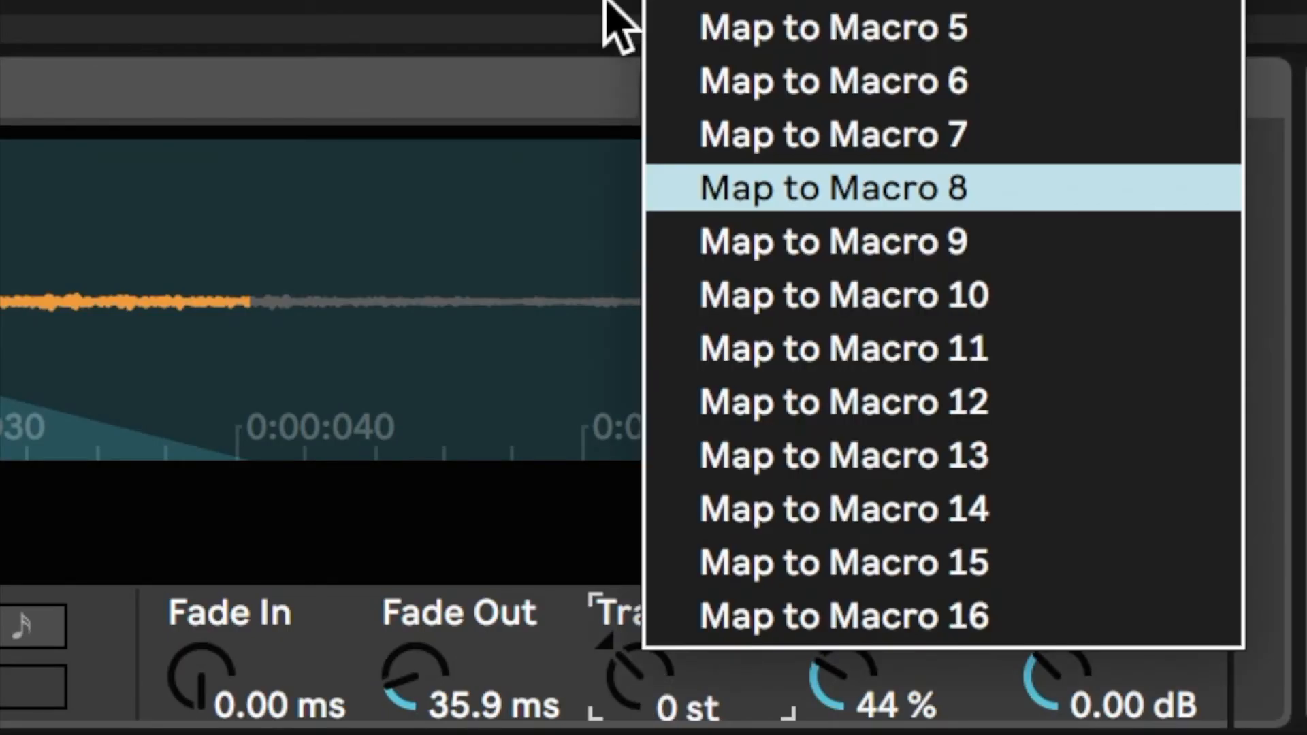
{"action": "left_click", "coordinate": [1030, 274]}
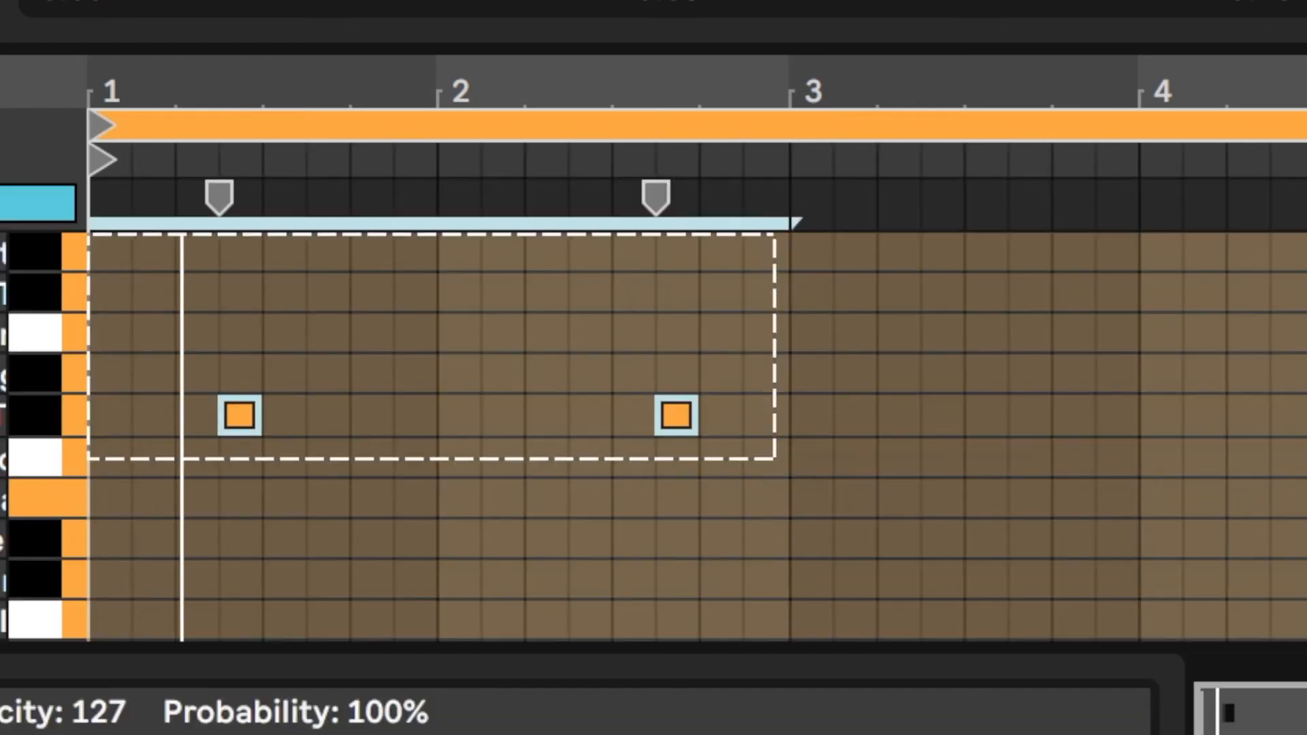
Duplicate the two percussion notes of bars 1 and 2 into the following two bars and nudge a note earlier
{"action": "key", "text": "ctrl+d"}
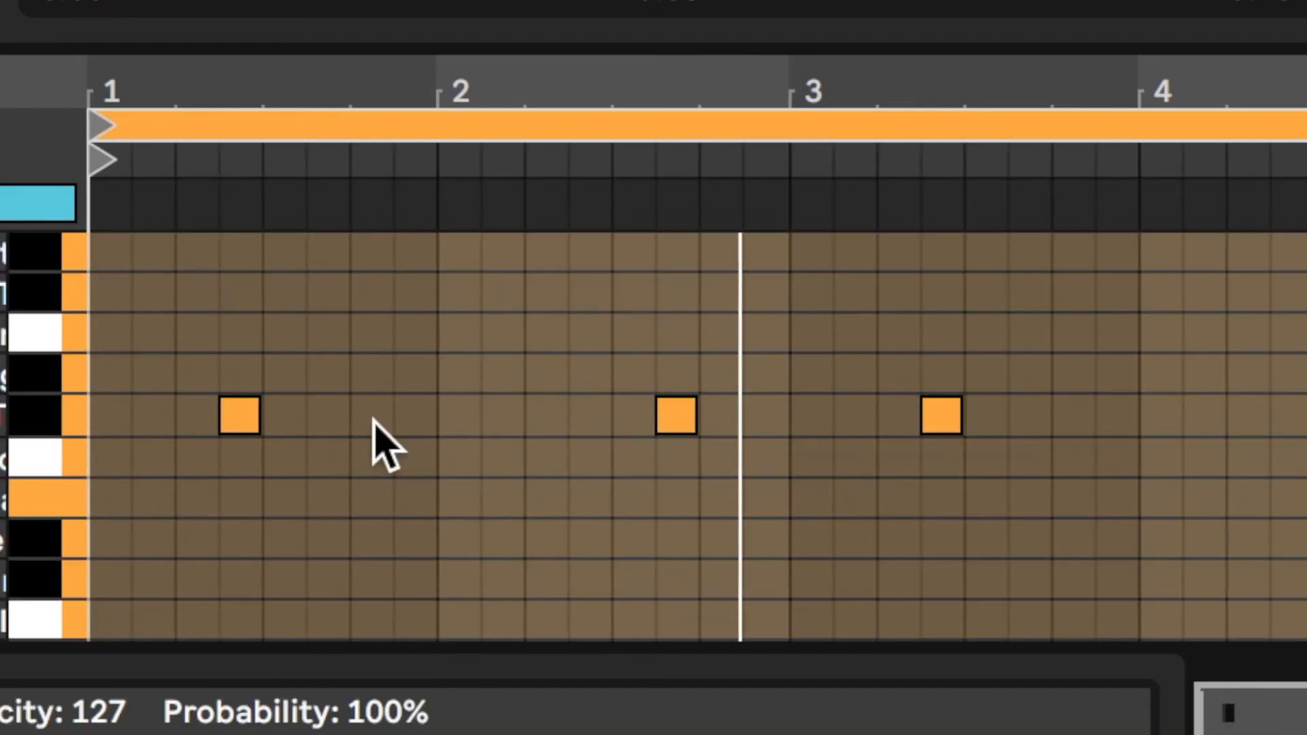
{"action": "left_click", "coordinate": [423, 384]}
{"action": "key", "text": "Left"}
{"action": "key", "text": "Left"}
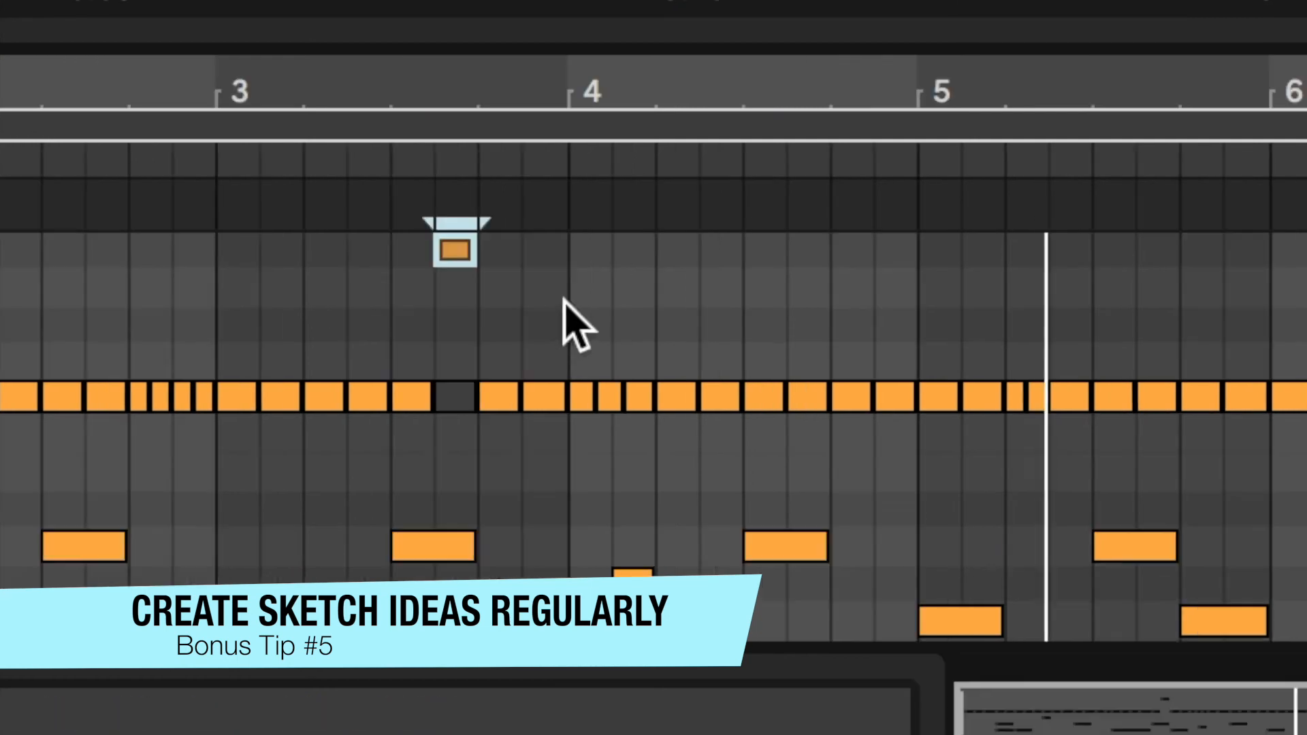
{"action": "left_click", "coordinate": [912, 306]}
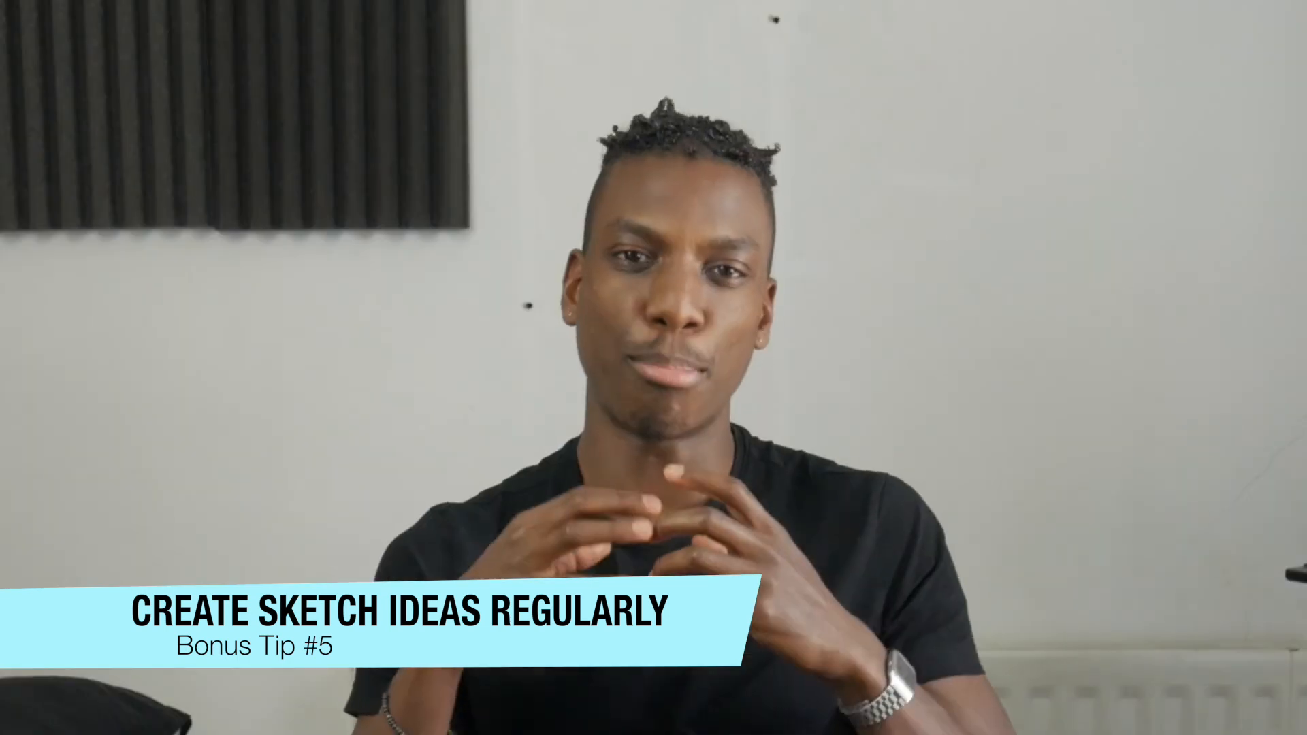